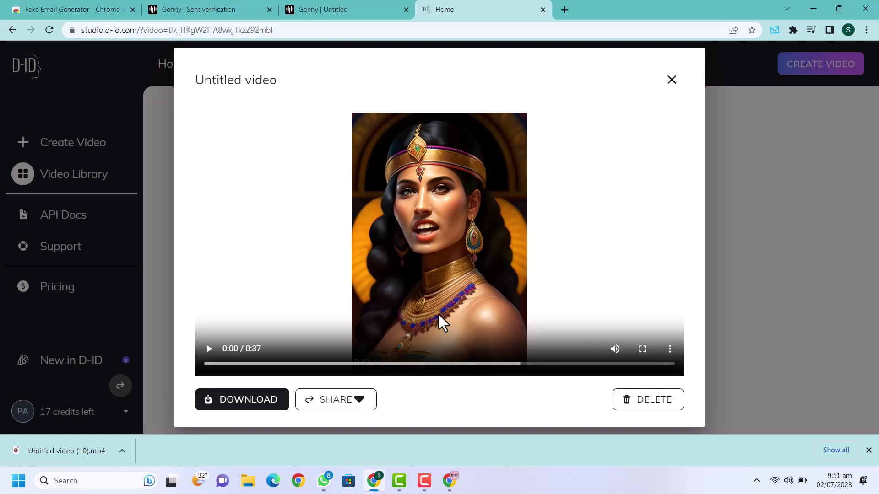
- Play the downloaded Egyptian queen talking video in the D-ID Studio preview
click(209, 349)
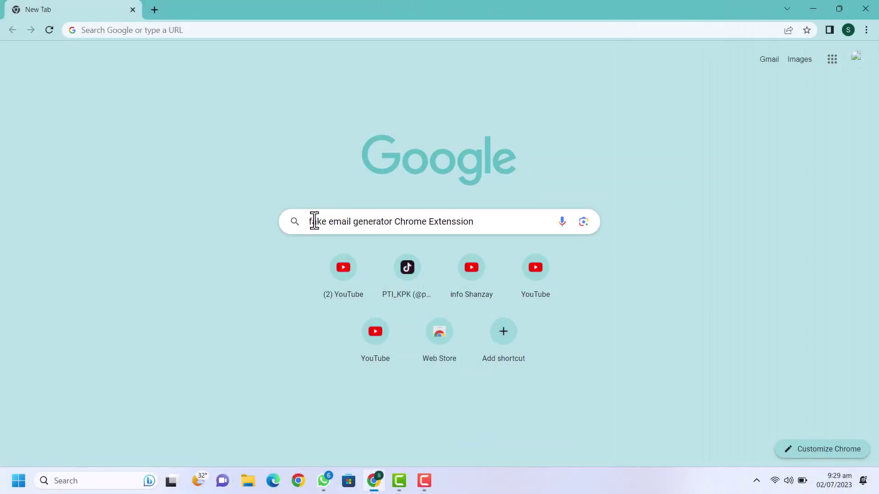
- Search Google for a fake email generator Chrome extension and open its Web Store page
drag(308, 222, 452, 221)
drag(451, 222, 479, 221)
key(Return)
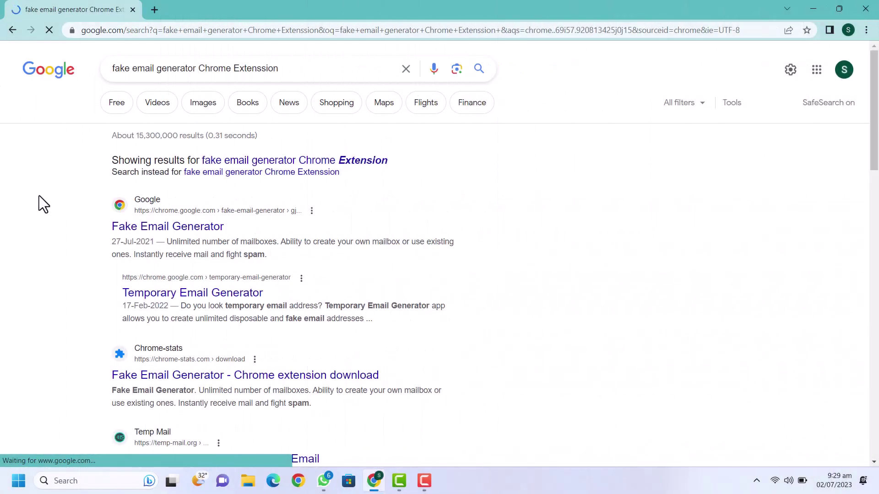
click(156, 229)
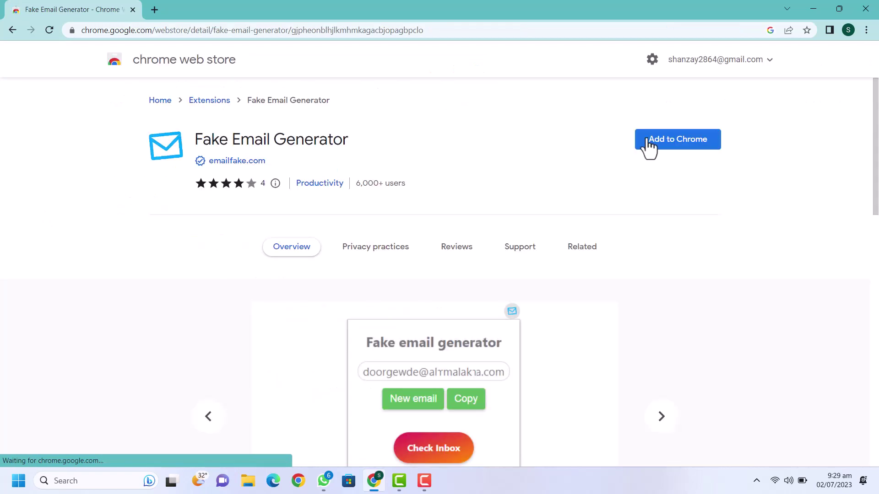
- Add and pin the Fake Email Generator extension, then load the Genny sign-in page in a new tab
click(649, 147)
click(435, 156)
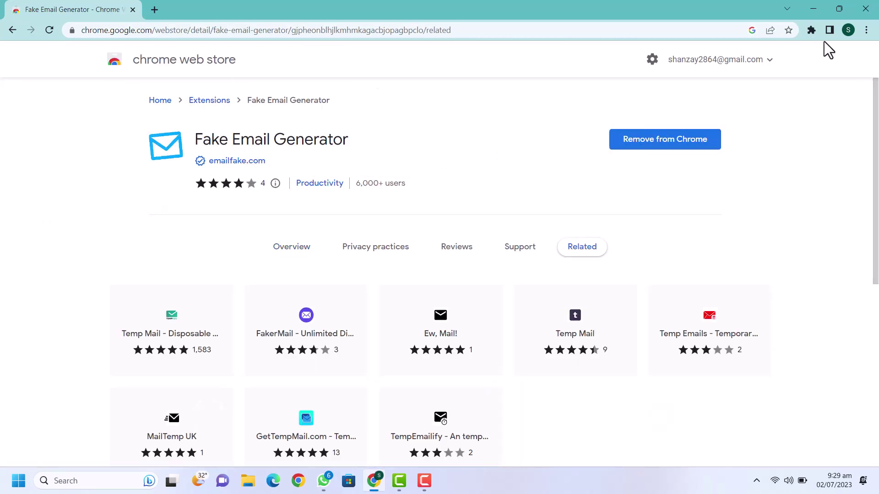
click(811, 30)
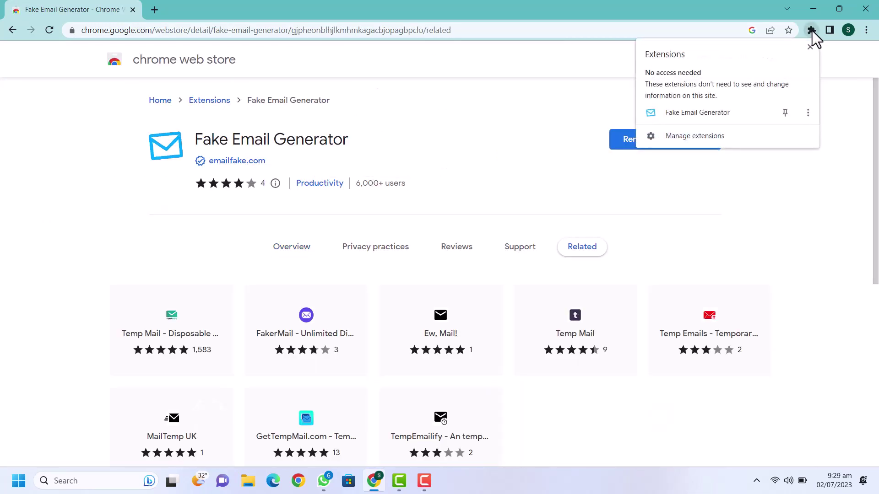
click(784, 112)
click(511, 110)
drag(349, 142, 197, 143)
click(193, 140)
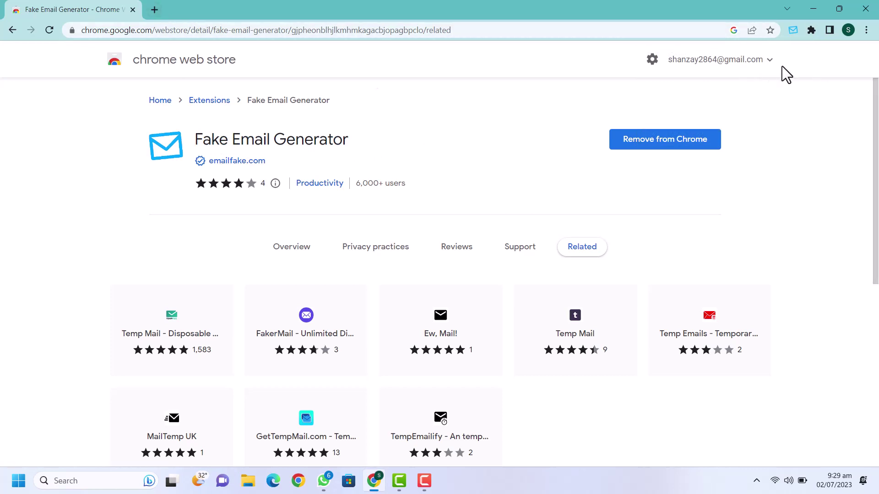
click(154, 9)
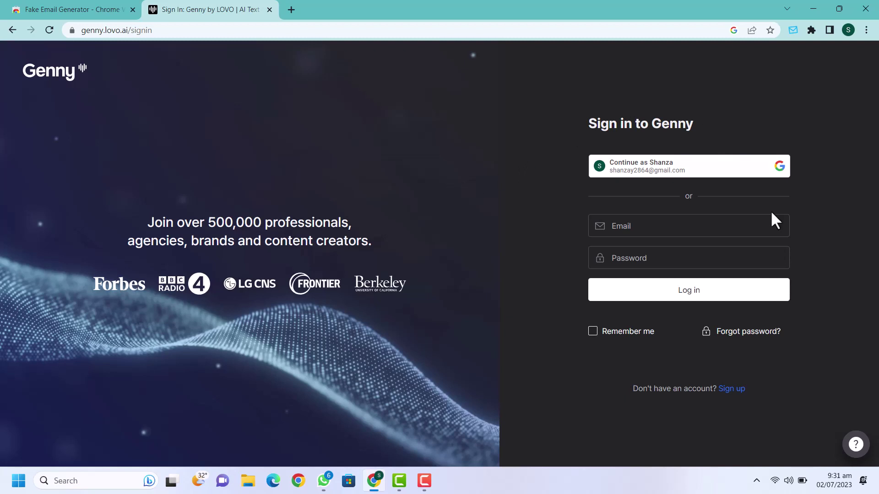
- On Genny's sign-up form, paste a temporary address copied from Fake Email Generator into Email
click(732, 388)
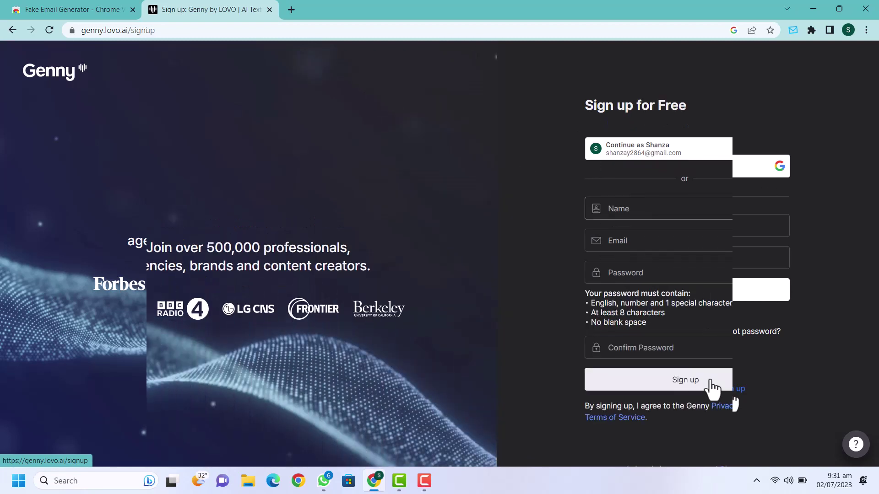
click(792, 29)
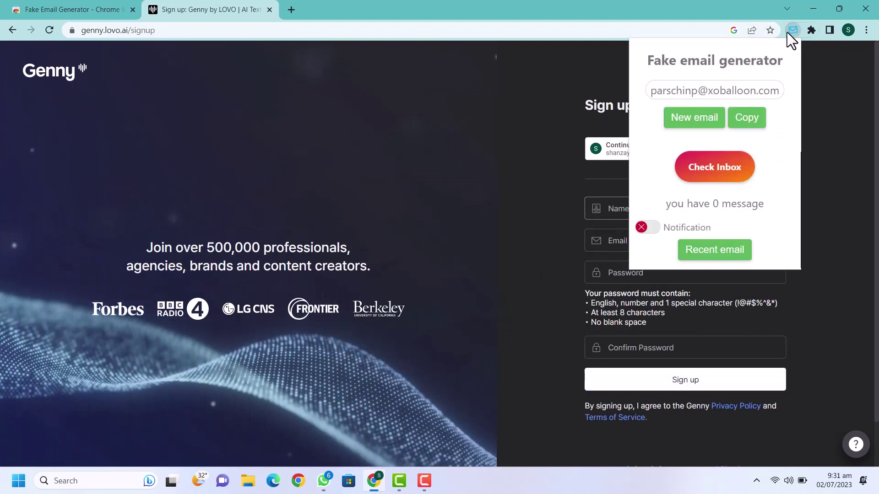
click(746, 122)
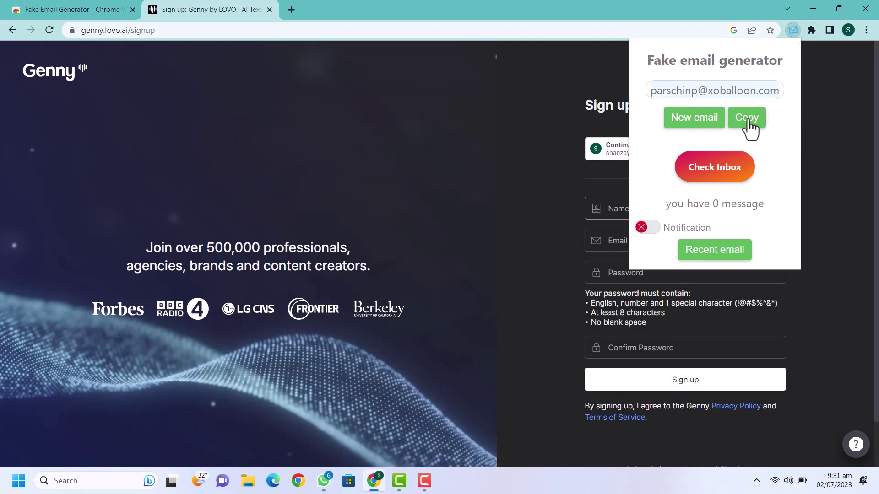
click(619, 211)
click(621, 241)
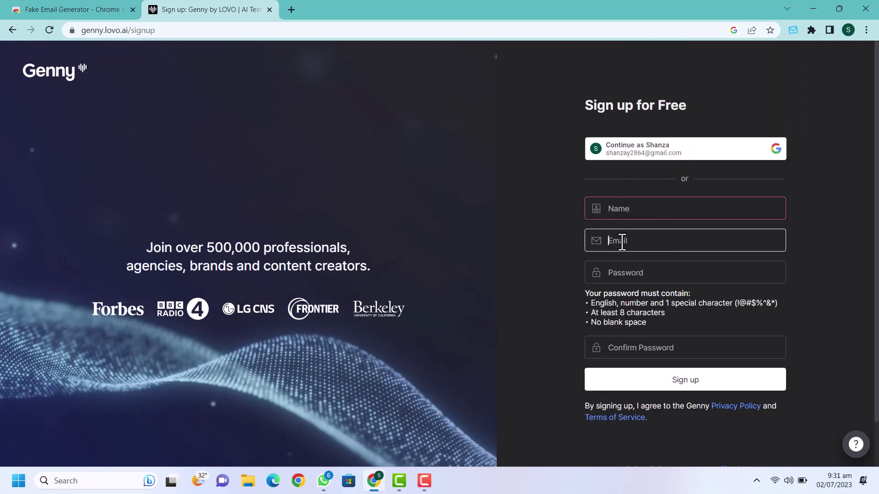
key(ctrl+v)
- Enter a name, paste the password into both password fields, and submit the sign-up
click(638, 210)
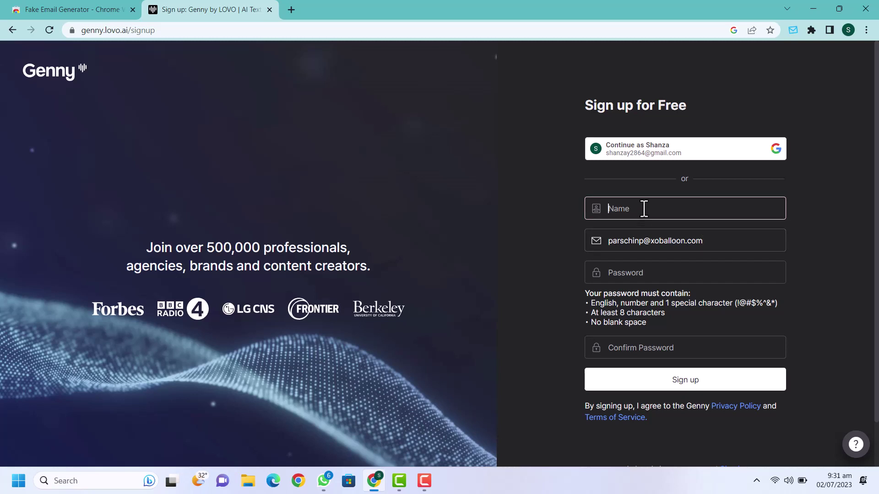
text(Pk skills)
click(645, 273)
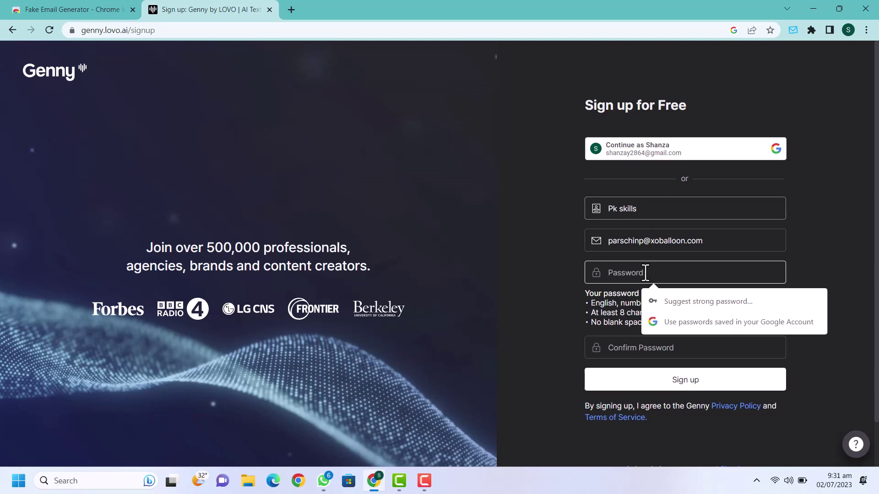
key(ctrl+v)
click(632, 347)
key(ctrl+v)
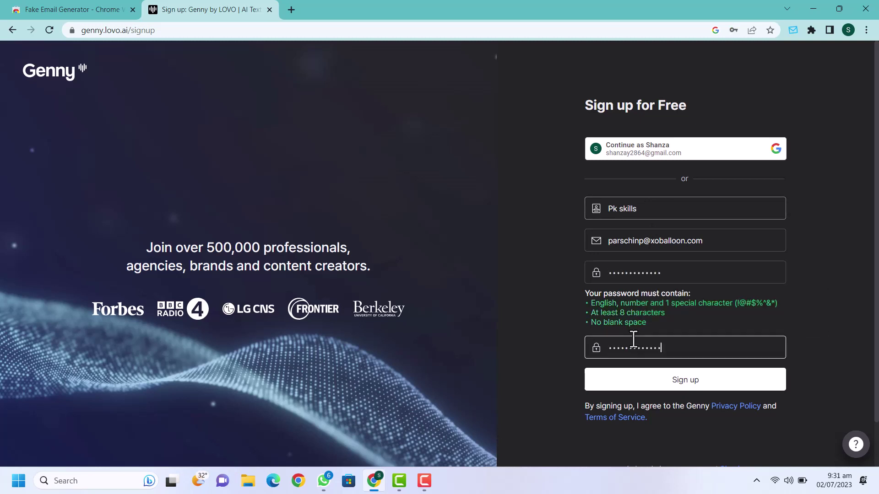
click(681, 385)
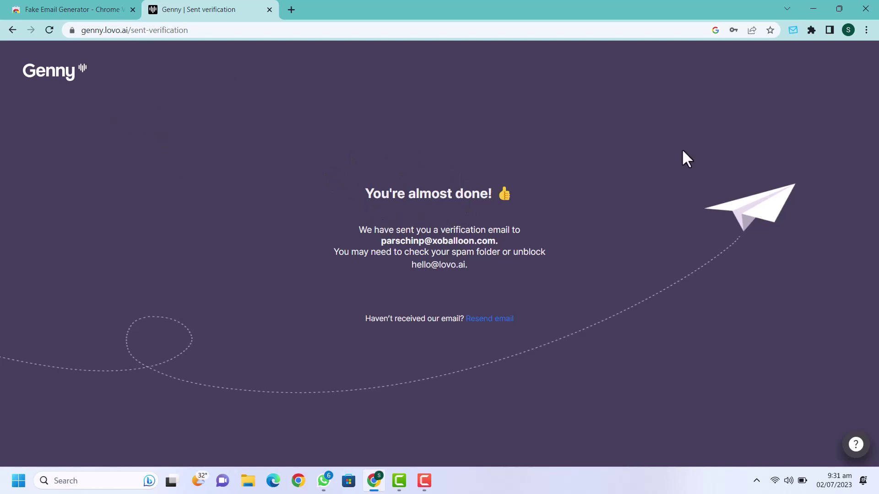
- Check the temporary EmailFake inbox and confirm the Genny account from its confirmation email
click(791, 29)
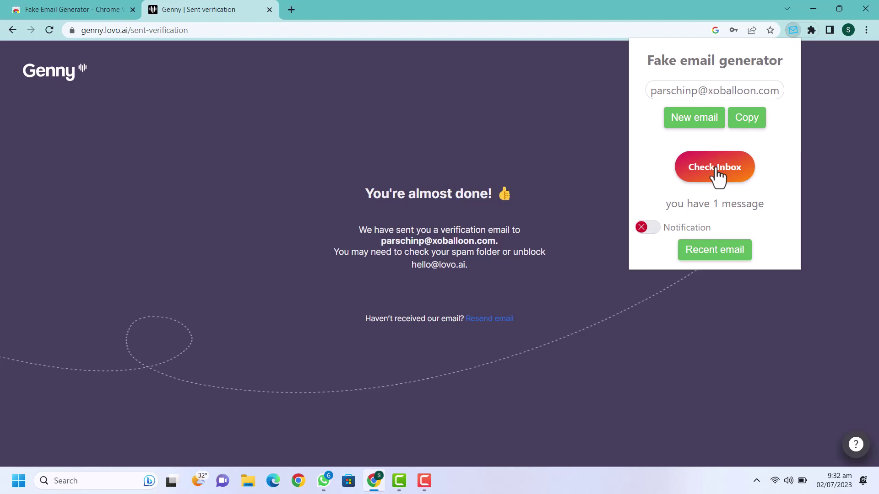
click(715, 169)
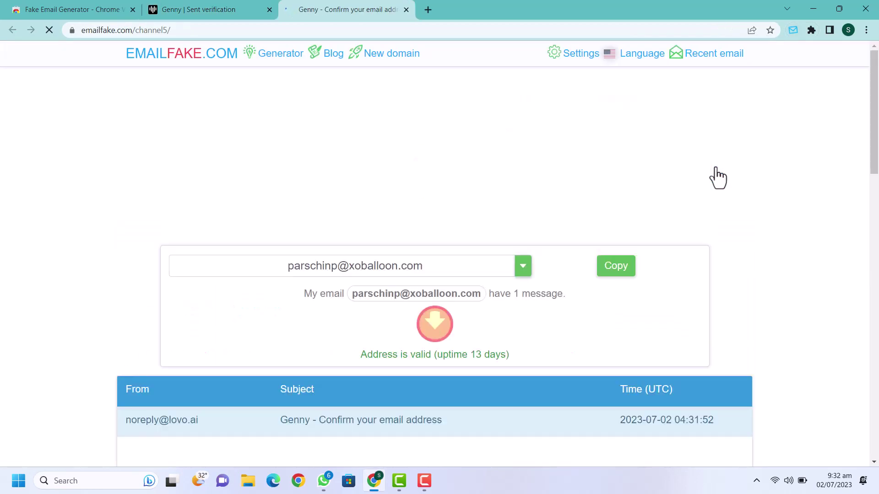
scroll(717, 218, down, 4)
scroll(251, 235, down, 8)
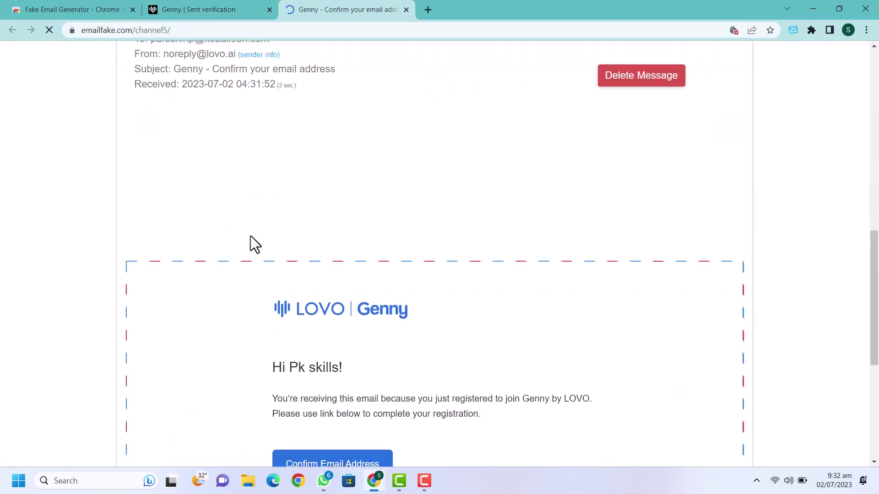
scroll(251, 235, down, 6)
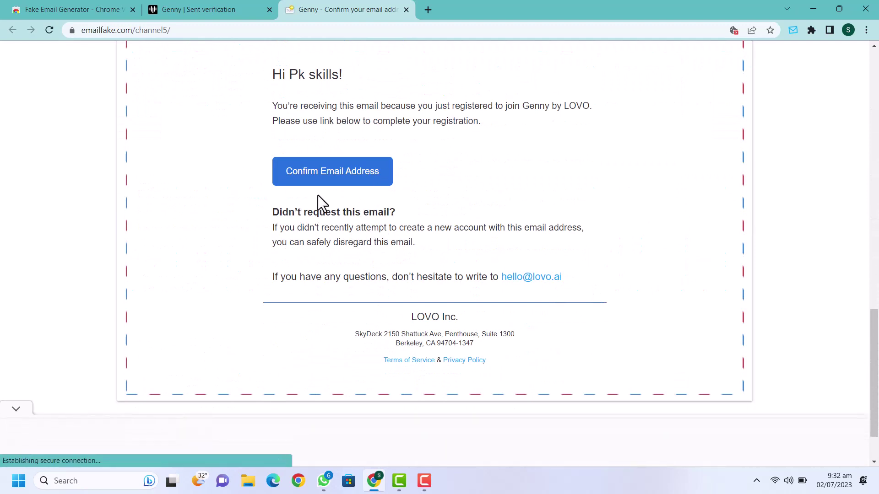
click(314, 178)
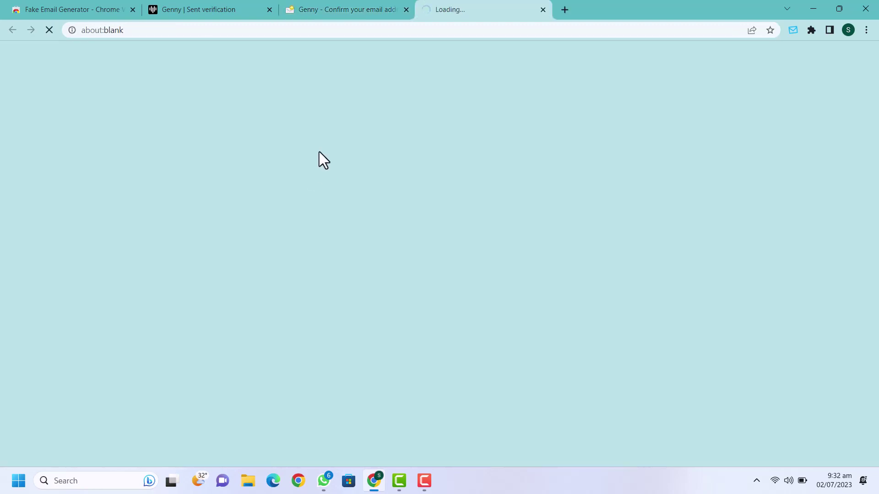
drag(458, 9, 303, 1)
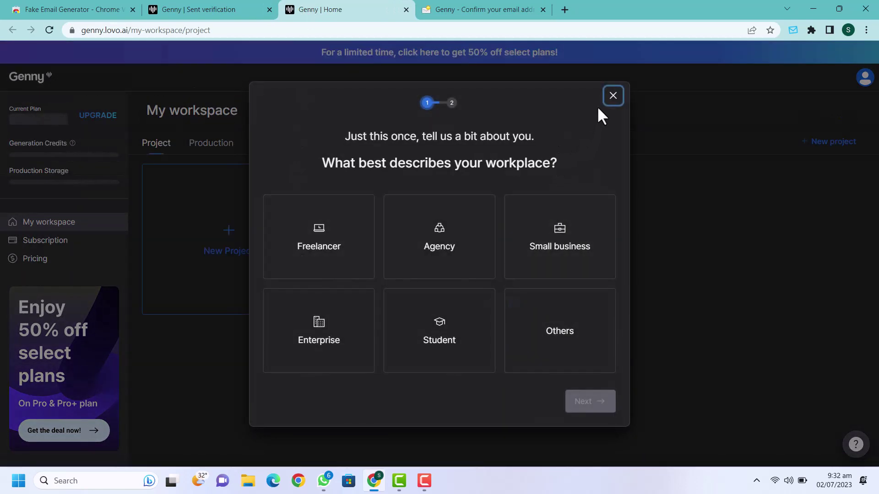
- Close the workplace survey and the Create new project dialog without creating anything
click(611, 97)
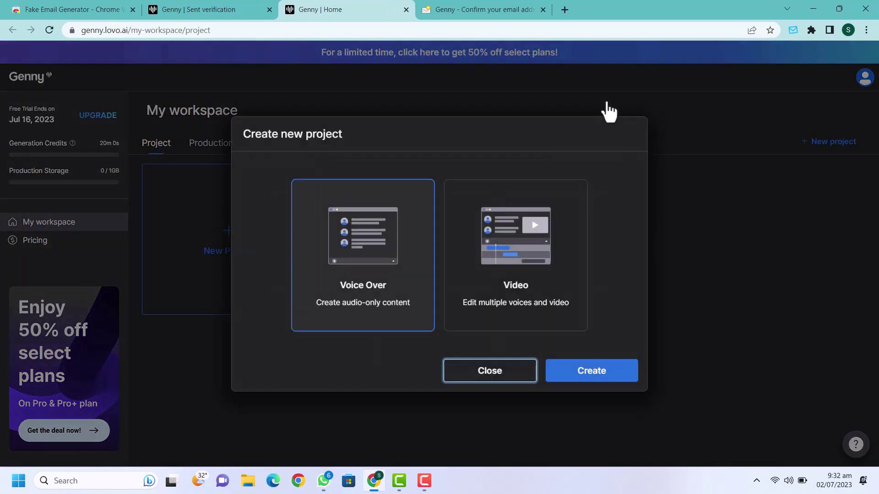
click(509, 376)
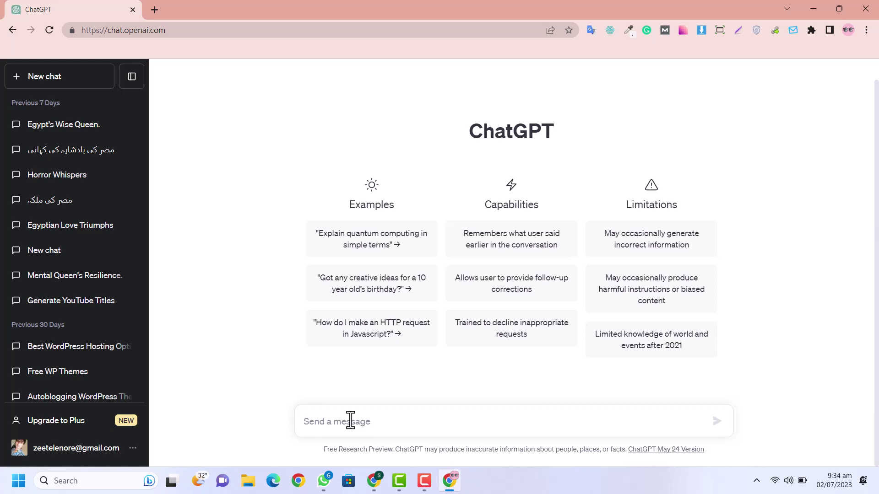
- Paste and send the 'Write story of egypt queen' prompt asking for a 50-second story
key(ctrl+v)
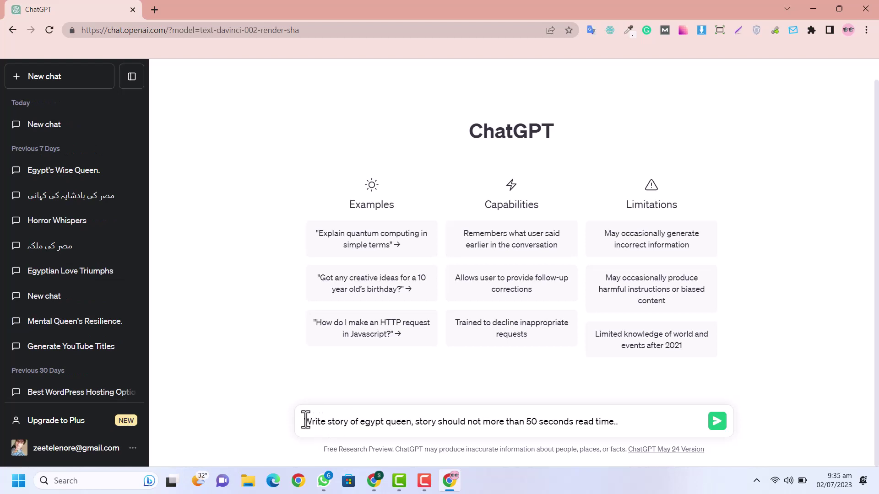
drag(305, 421, 381, 429)
click(401, 423)
click(623, 427)
key(Return)
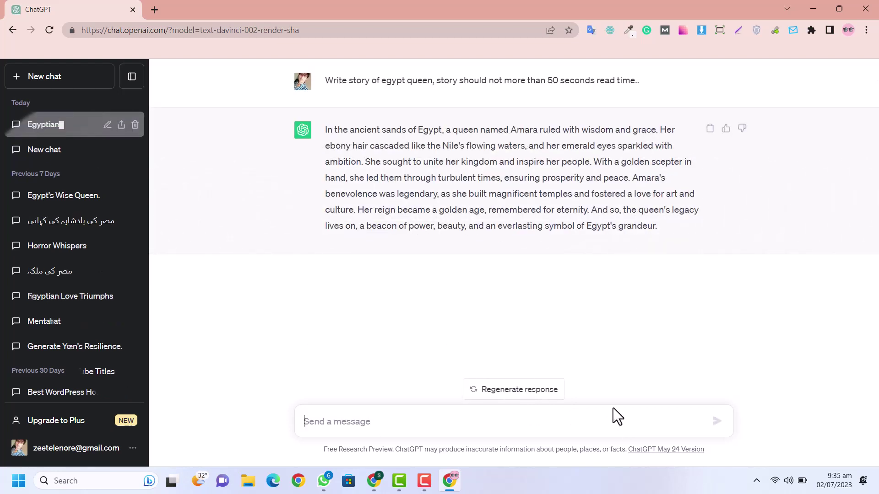
- Select and copy ChatGPT's story about Queen Amara
drag(662, 230, 325, 124)
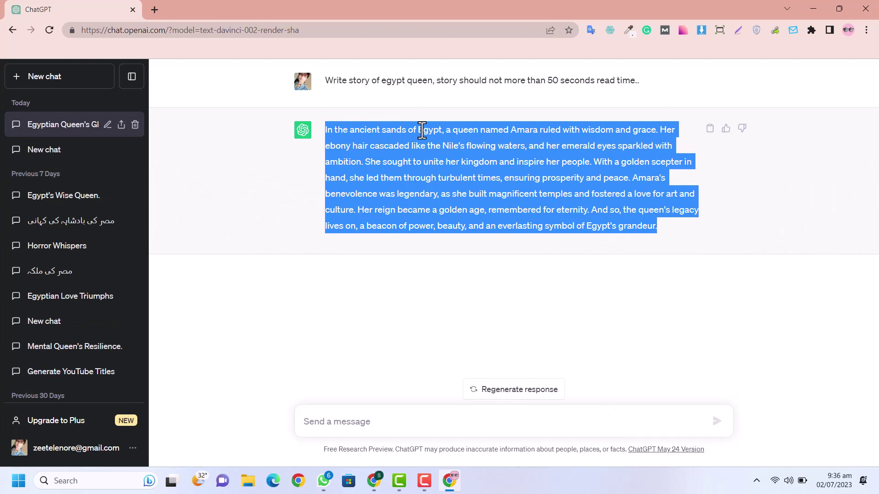
double_click(417, 145)
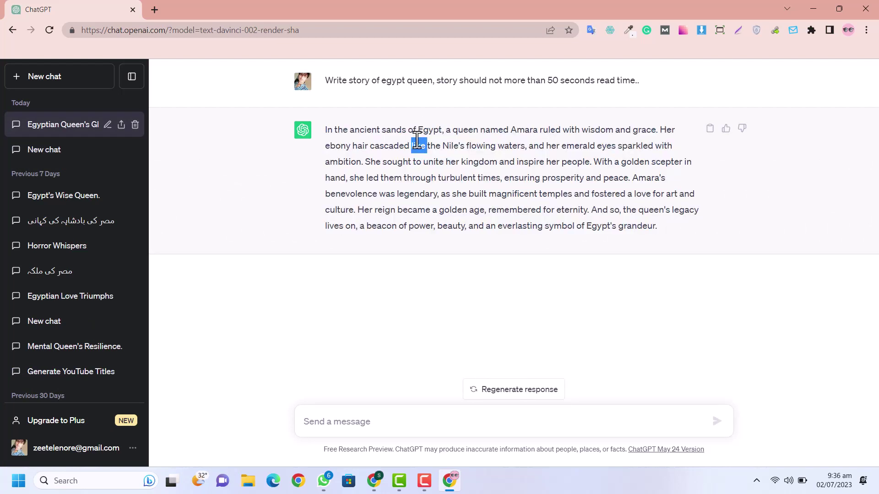
click(336, 144)
drag(328, 130, 289, 129)
key(ctrl+c)
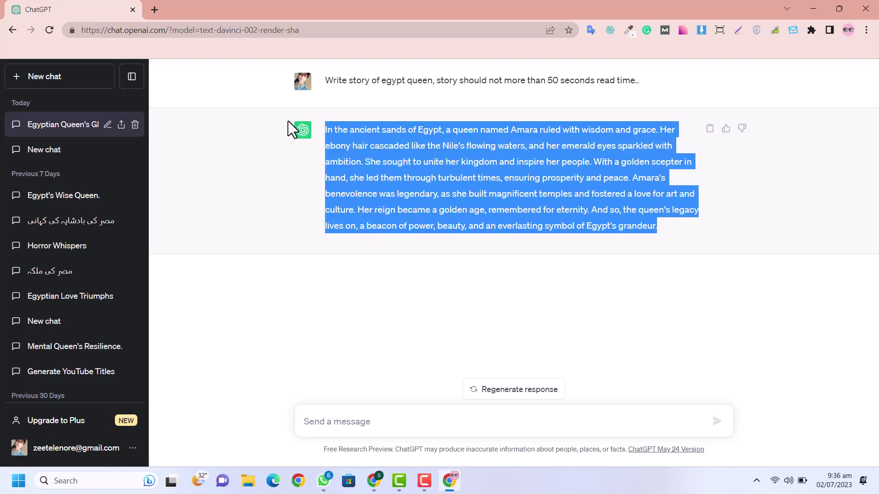
click(500, 177)
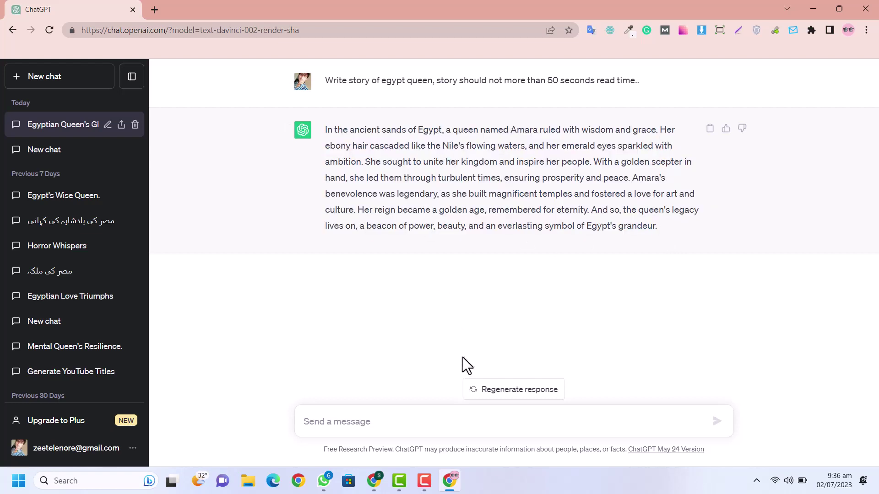
- Back in the Genny workspace, create a new Voice Over project
click(374, 480)
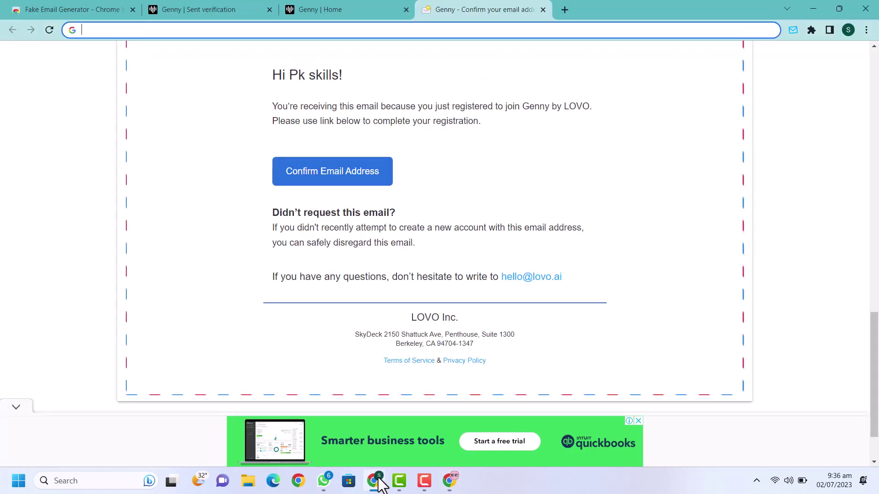
click(344, 9)
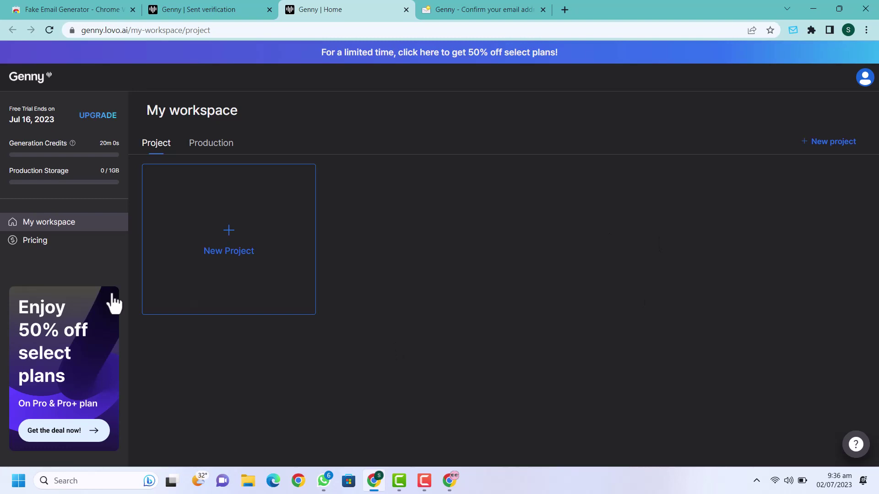
click(249, 253)
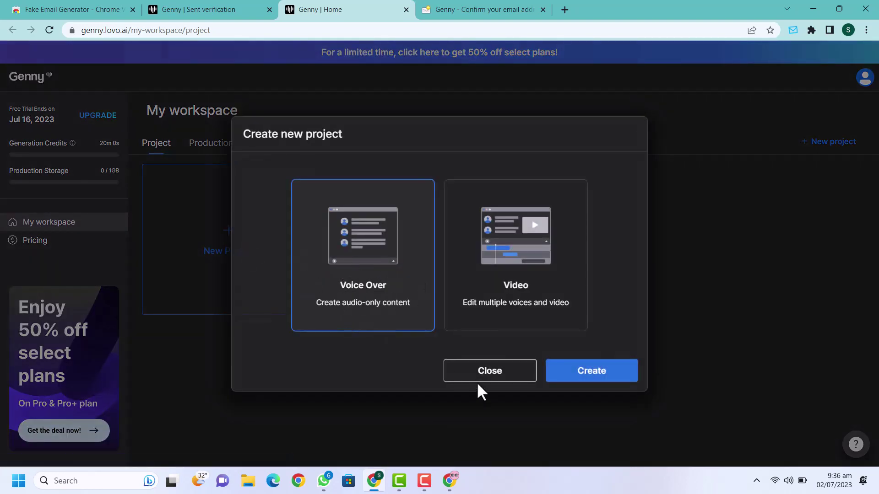
click(567, 371)
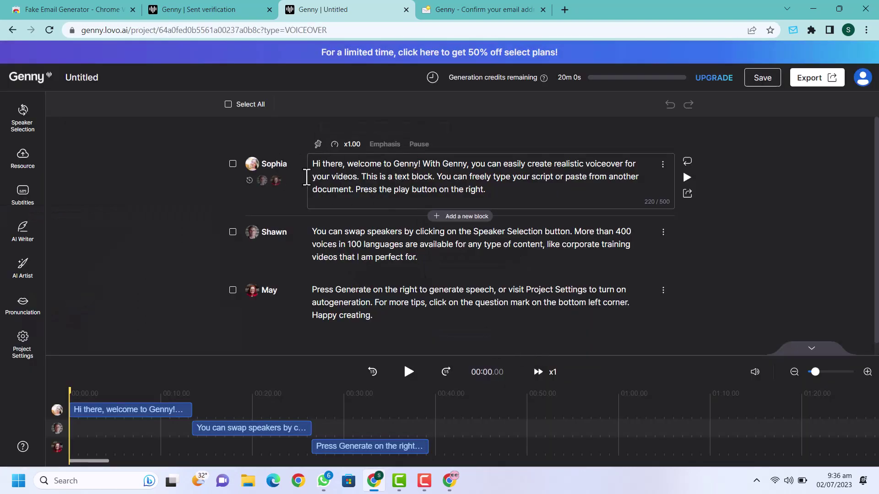
- Select all three sample text blocks and delete them
click(228, 104)
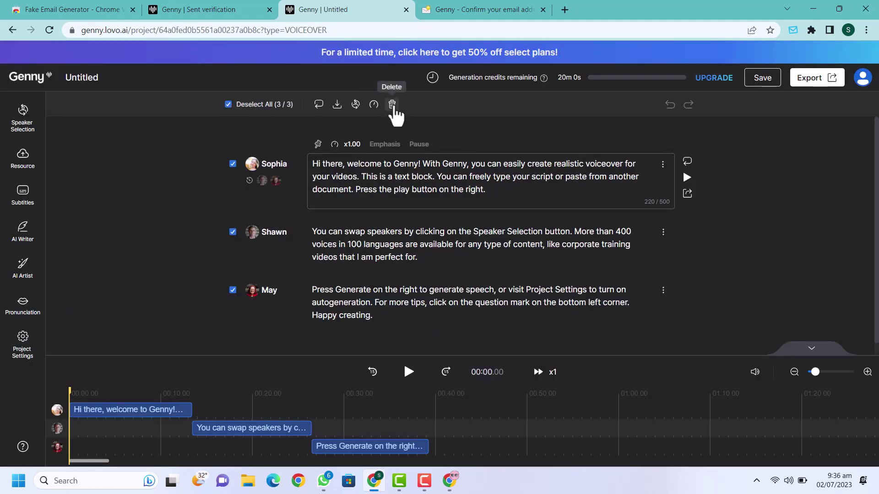
click(392, 105)
click(507, 293)
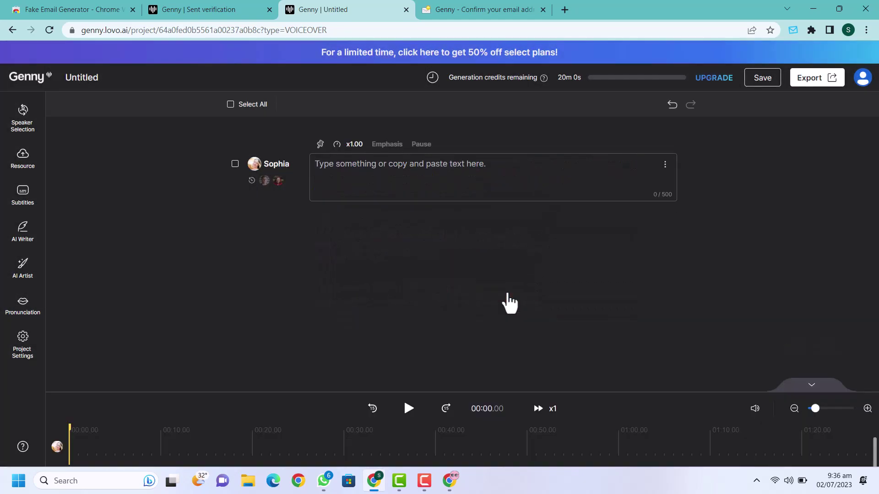
- Paste Queen Amara's story, start a new block at 'With a golden scepter', and select all blocks
click(373, 177)
key(ctrl+v)
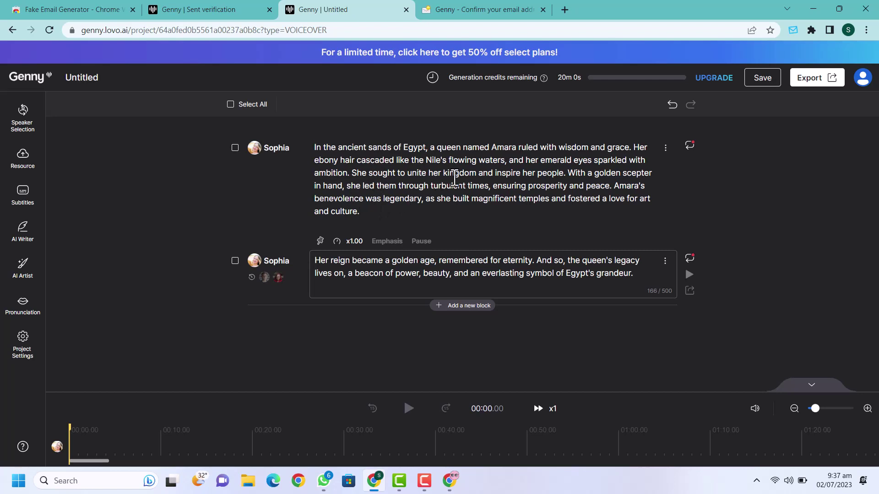
click(568, 175)
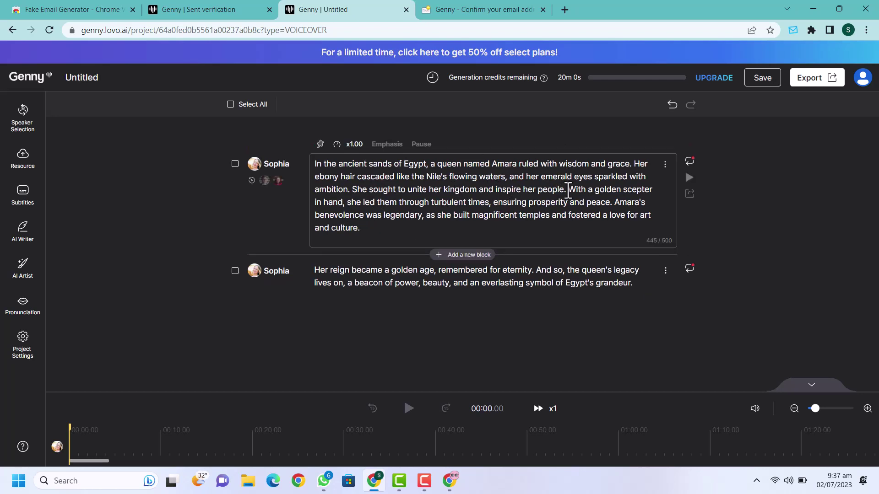
click(568, 189)
key(Return)
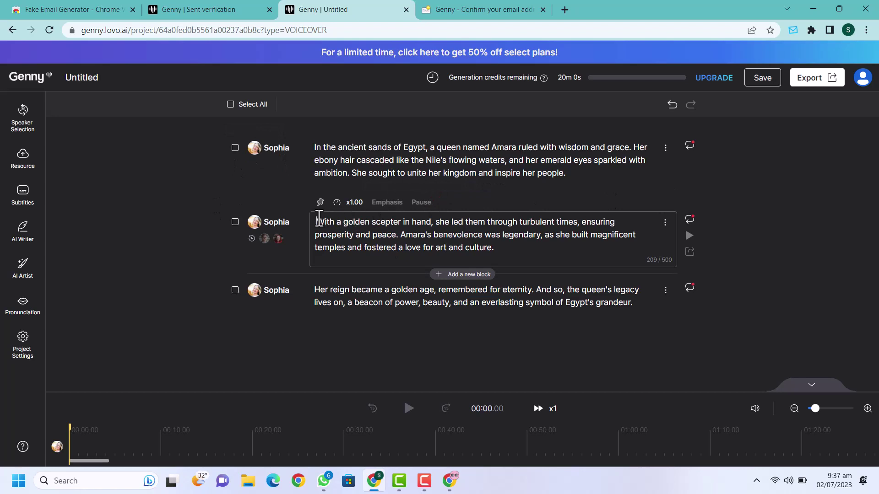
key(Delete)
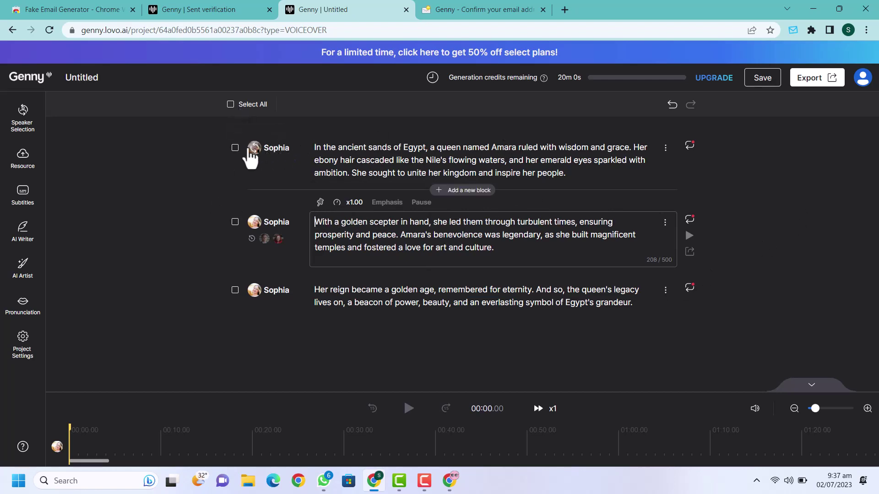
click(231, 105)
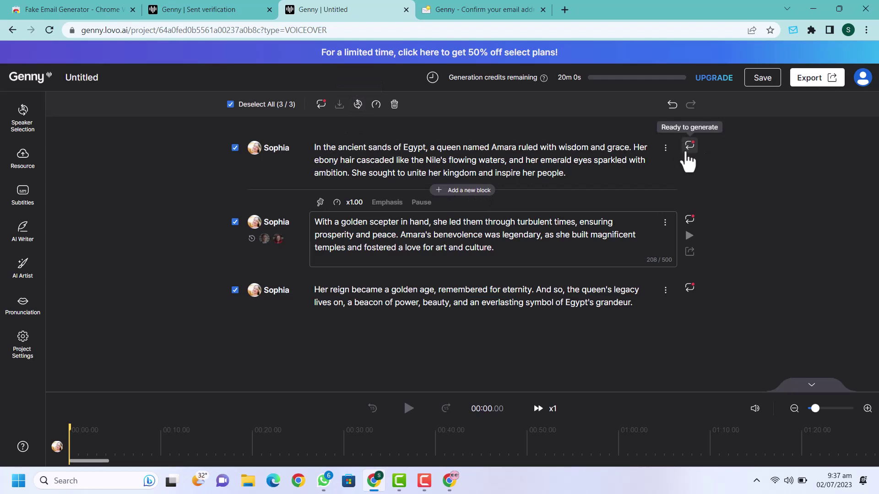
- Generate speech for the first Sophia story block, bringing credits to 19m 44s
click(689, 151)
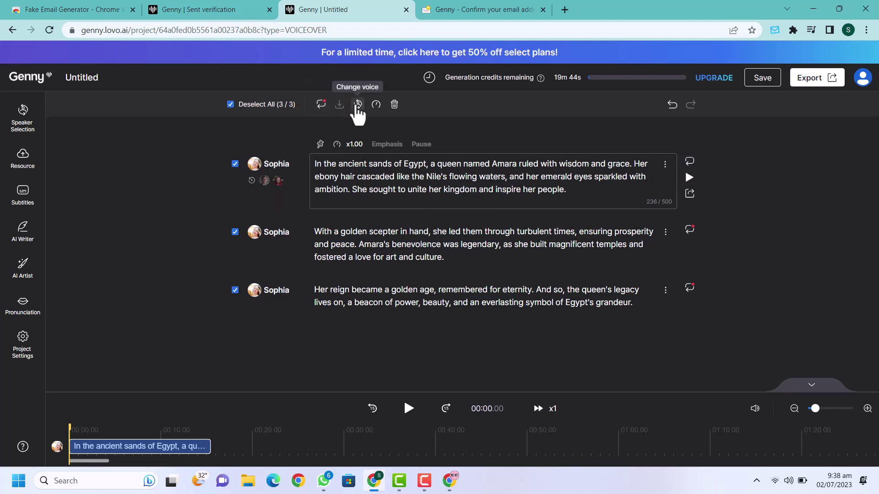
- Switch all three blocks to Kim Baker's emotional voice, then regenerate and play the first block
click(358, 106)
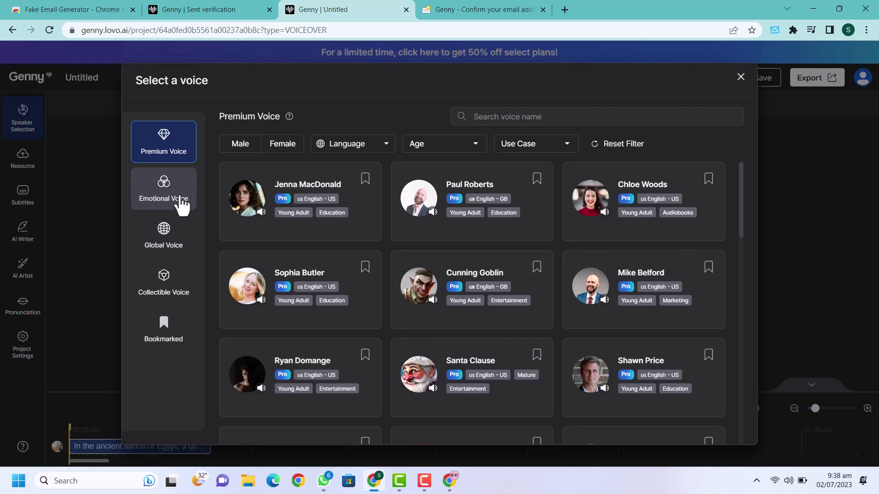
click(167, 201)
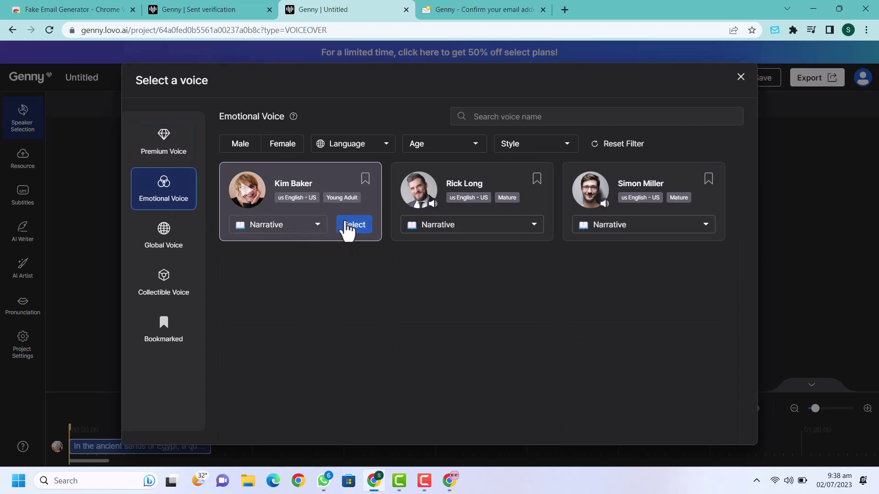
click(350, 227)
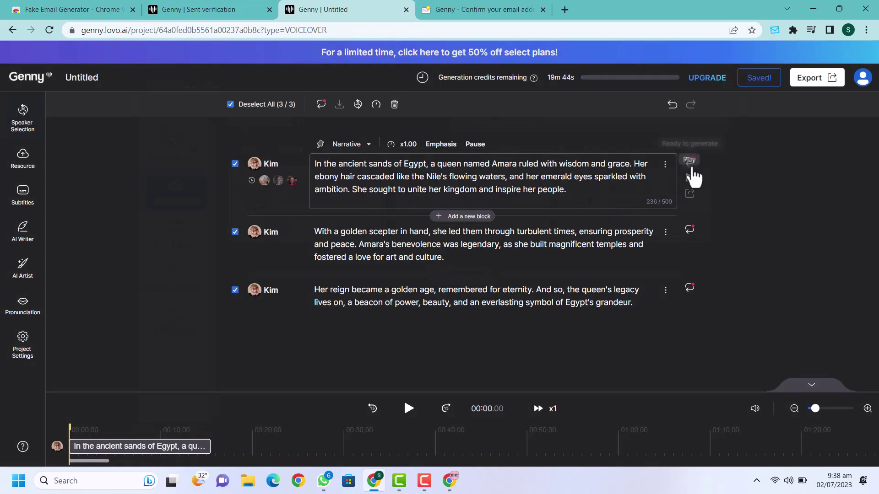
click(689, 163)
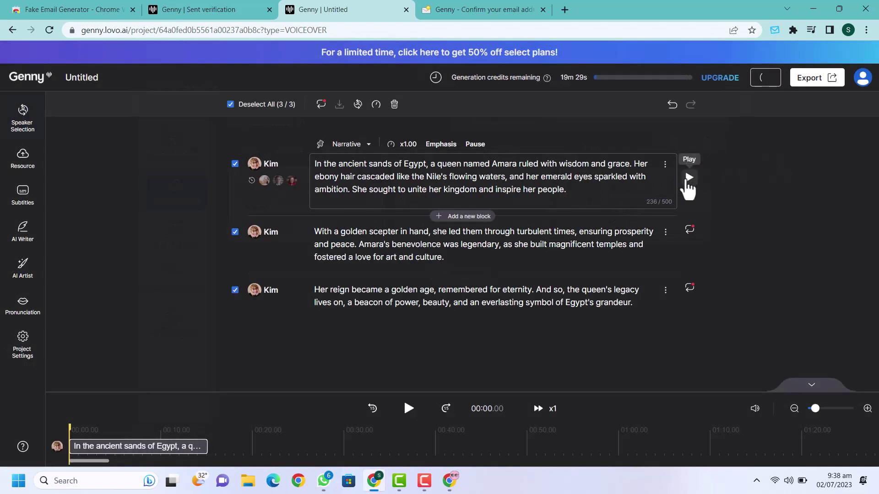
click(689, 181)
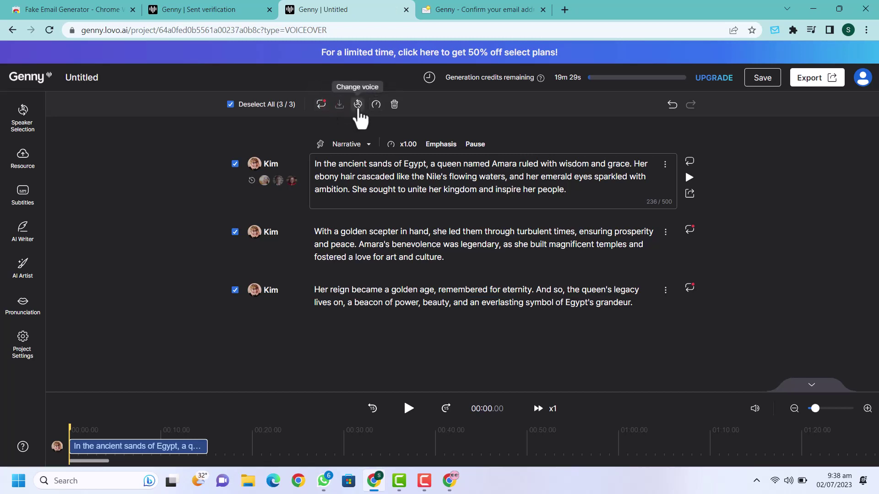
click(358, 105)
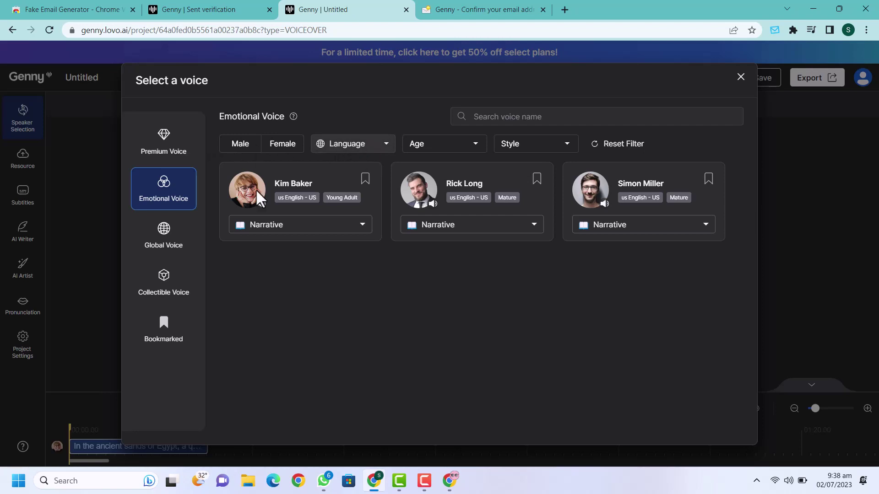
click(170, 249)
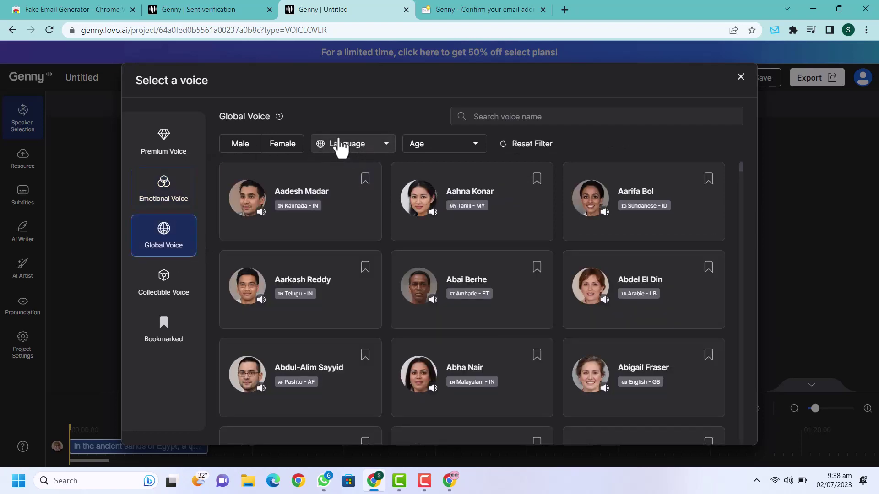
click(356, 142)
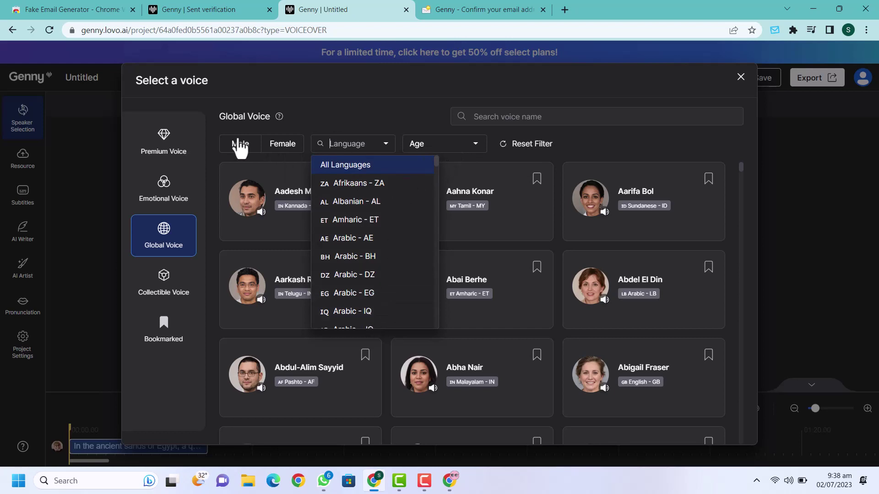
click(169, 195)
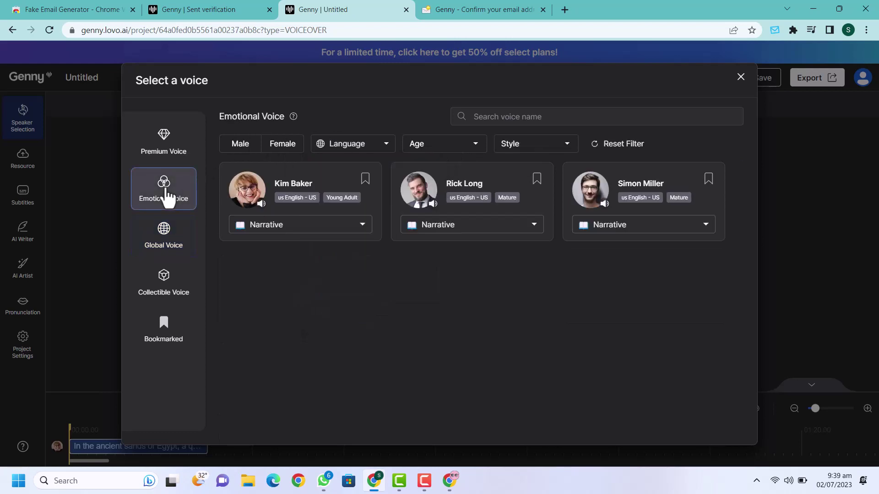
click(740, 79)
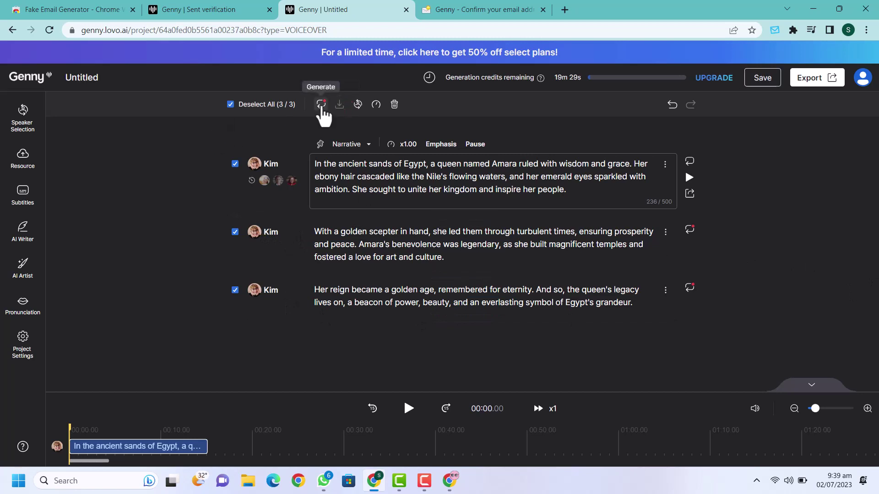
- Raise the speaking speed to x1.10, generate all three Kim blocks, and pause playback
click(375, 105)
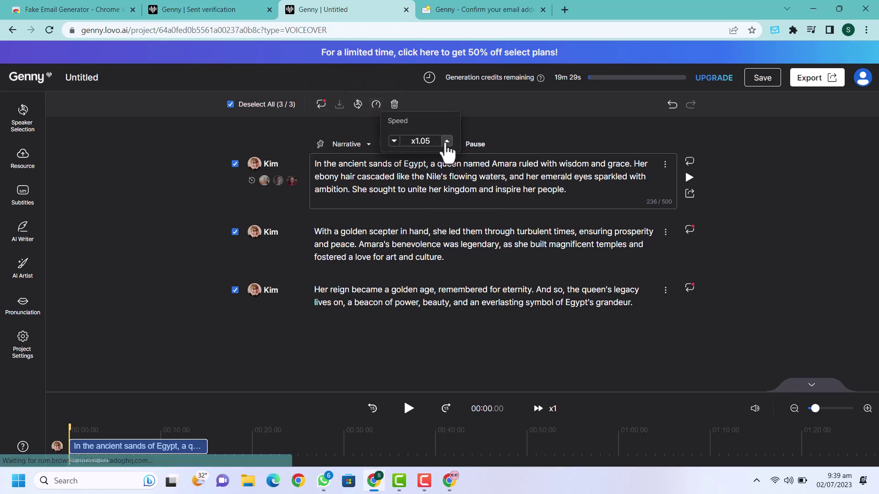
click(446, 142)
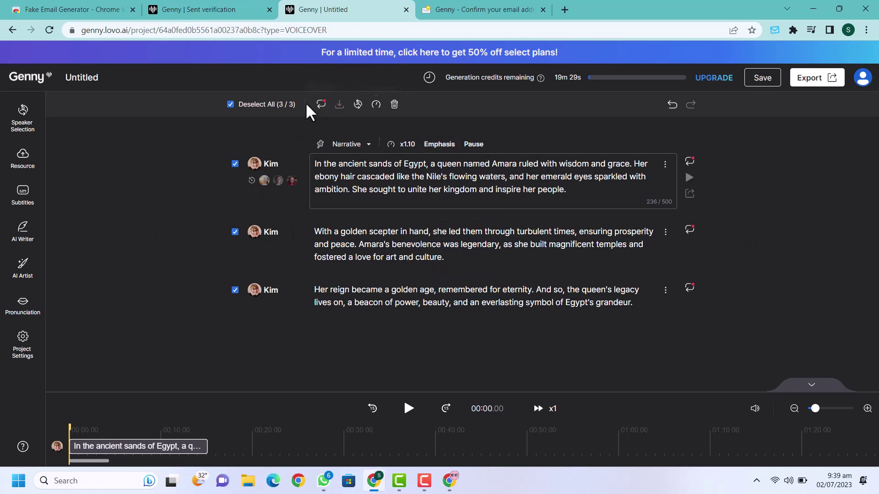
click(320, 104)
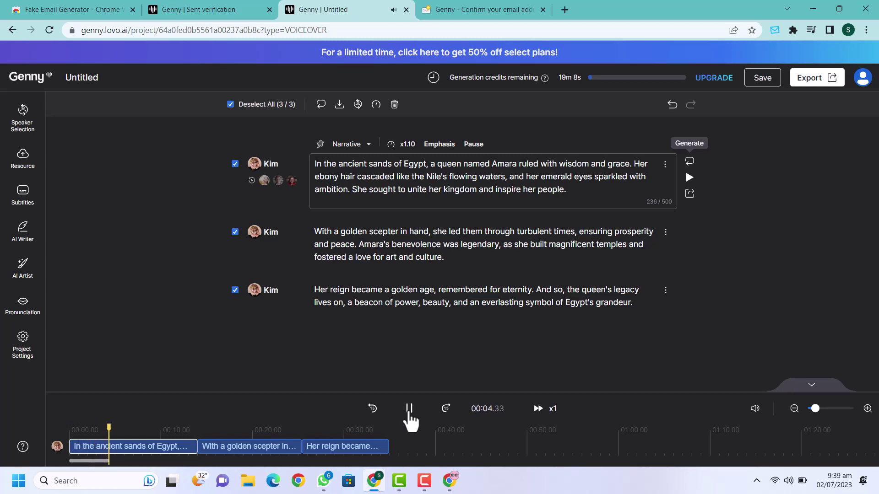
click(409, 412)
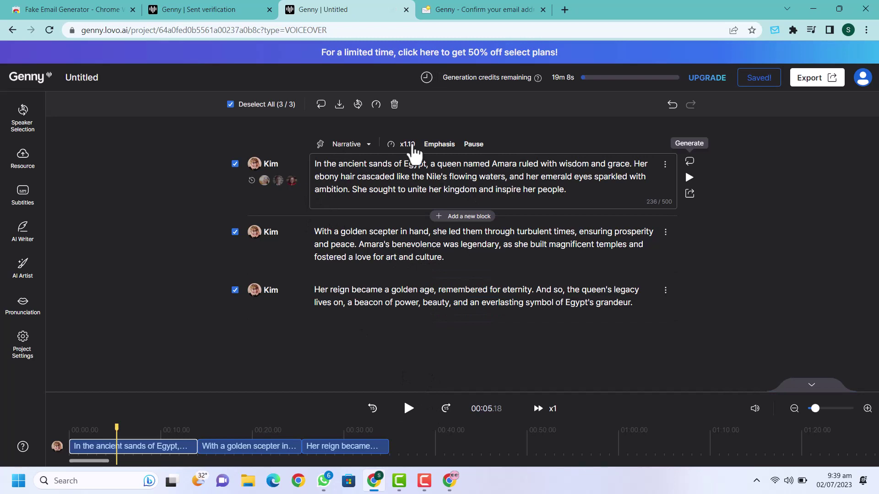
click(411, 145)
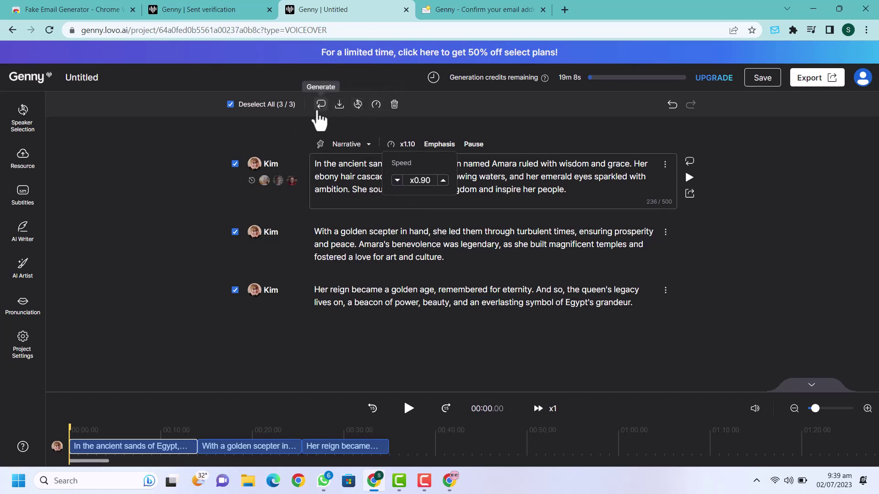
- Regenerate the three blocks at x0.90, preview the result, and save the project
click(320, 108)
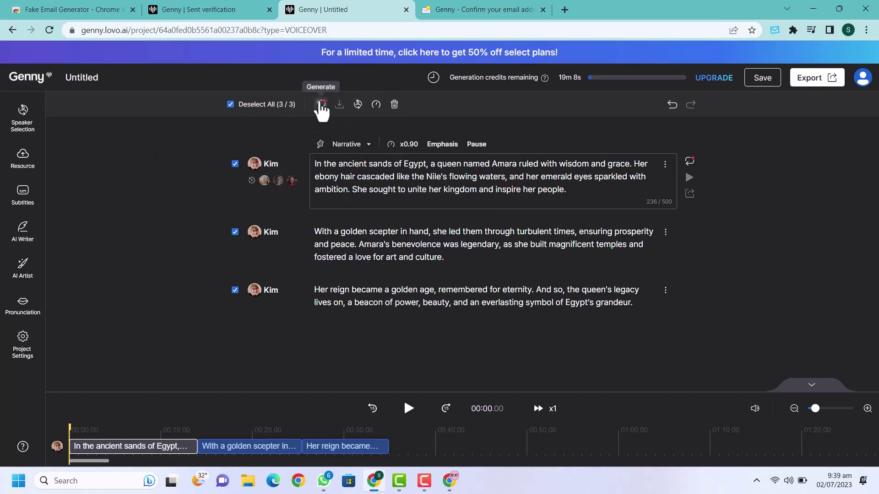
click(322, 106)
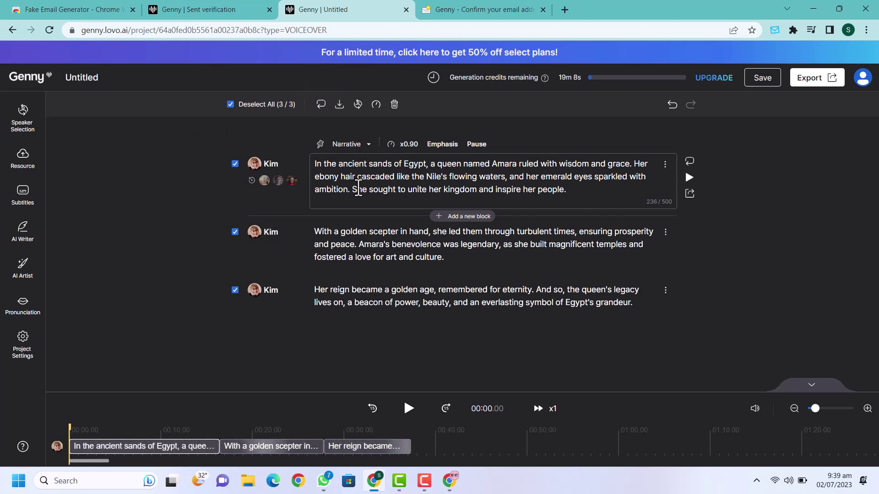
click(409, 409)
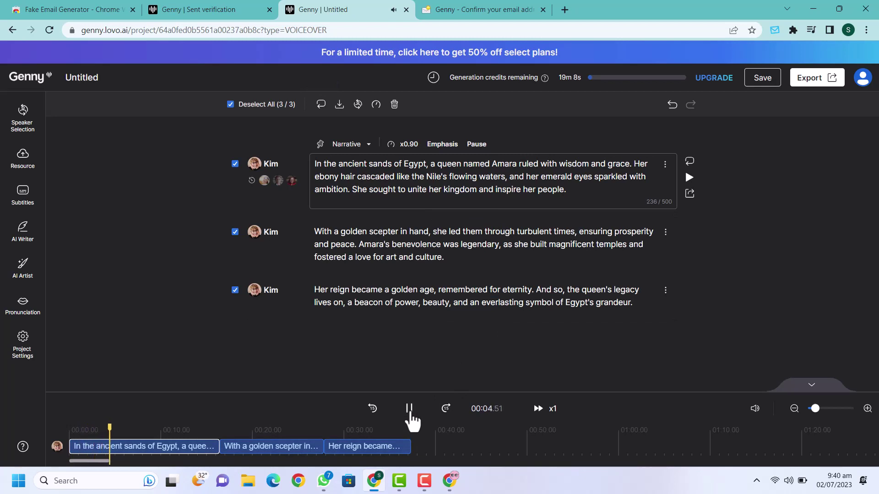
click(409, 408)
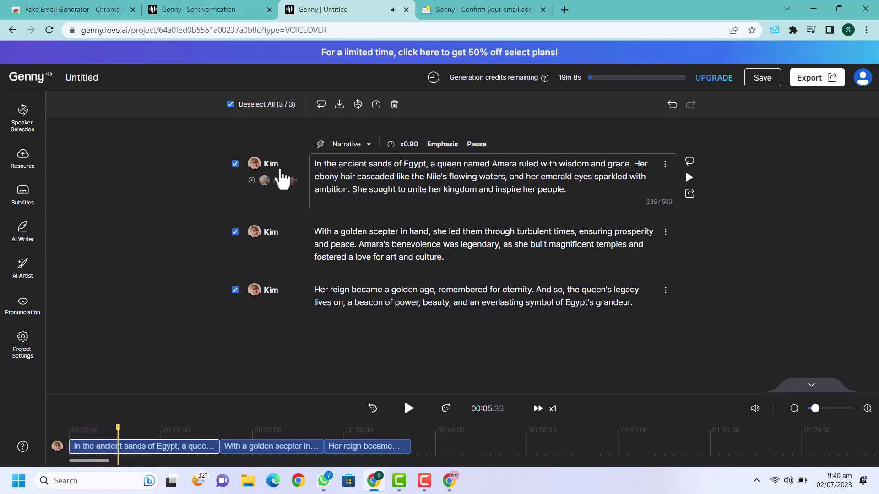
click(767, 85)
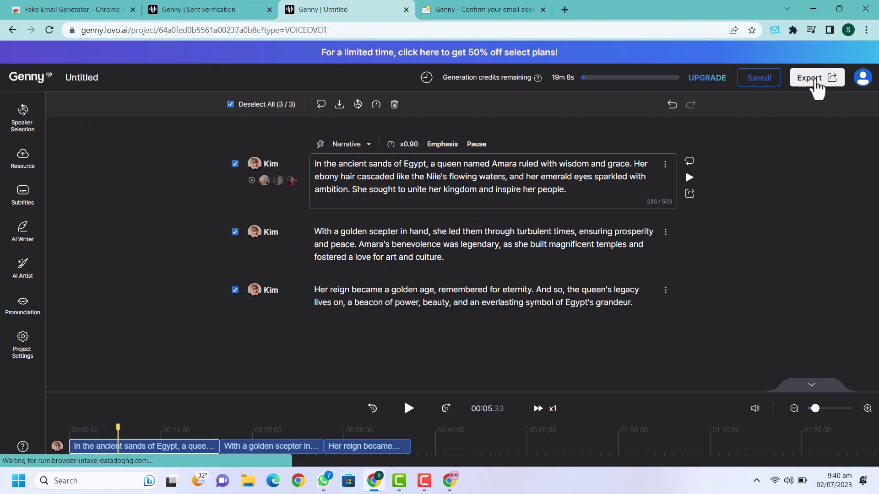
- Export the voiceover as 'Queen Story' audio, try downloading it, and dismiss the upgrade offer
click(814, 83)
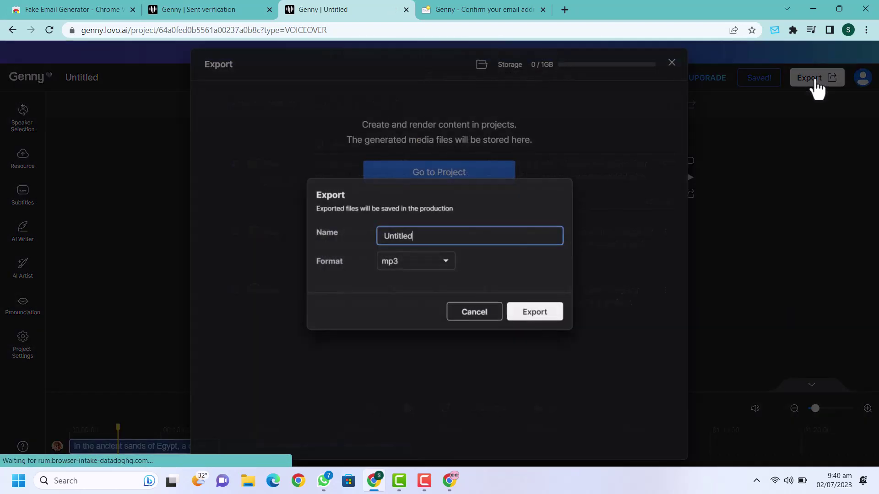
double_click(450, 241)
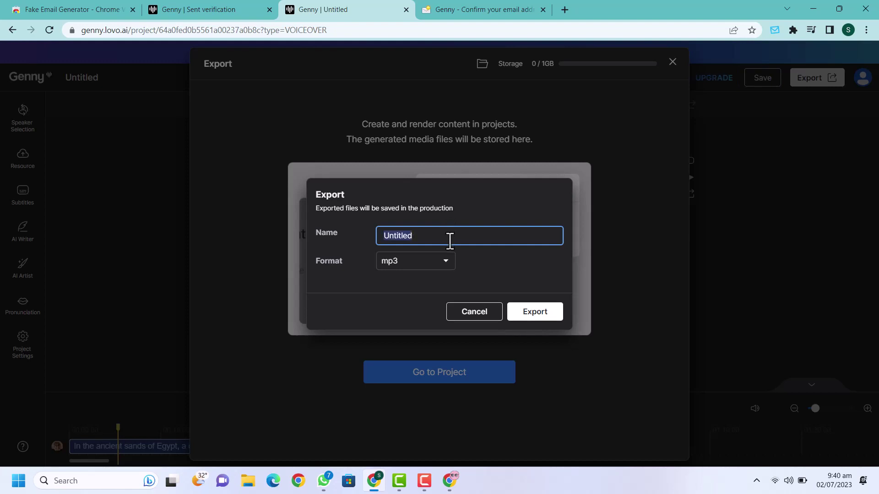
click(534, 312)
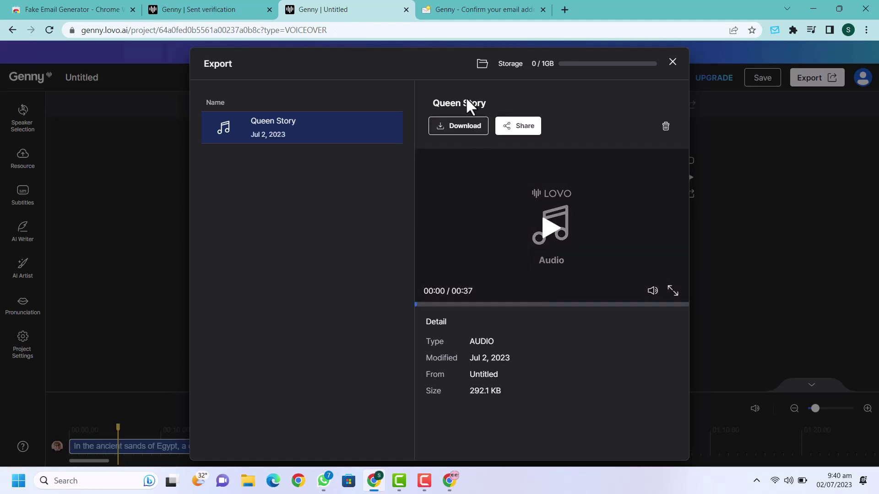
click(465, 125)
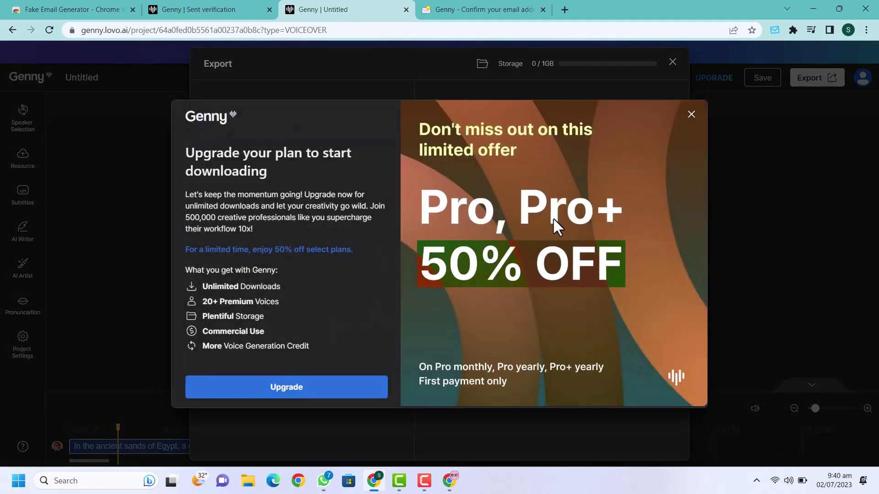
click(692, 117)
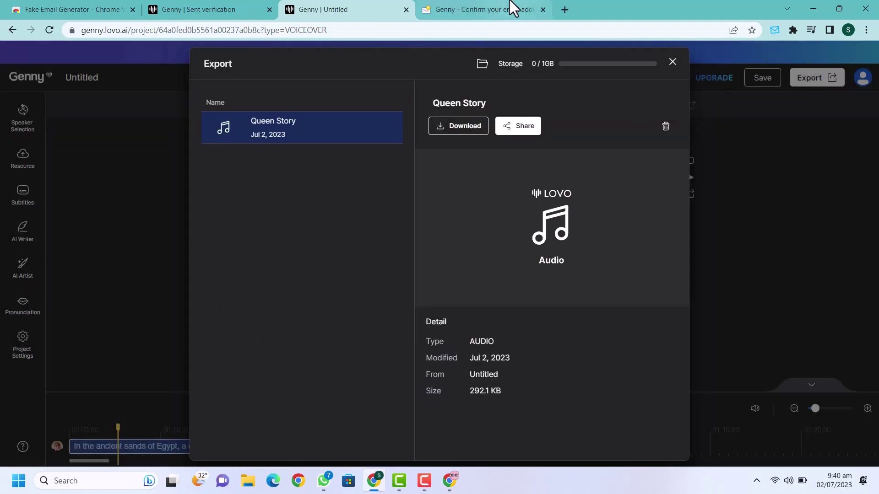
- Search Google for IDM and open the Internet Download Manager site in a new window
click(568, 6)
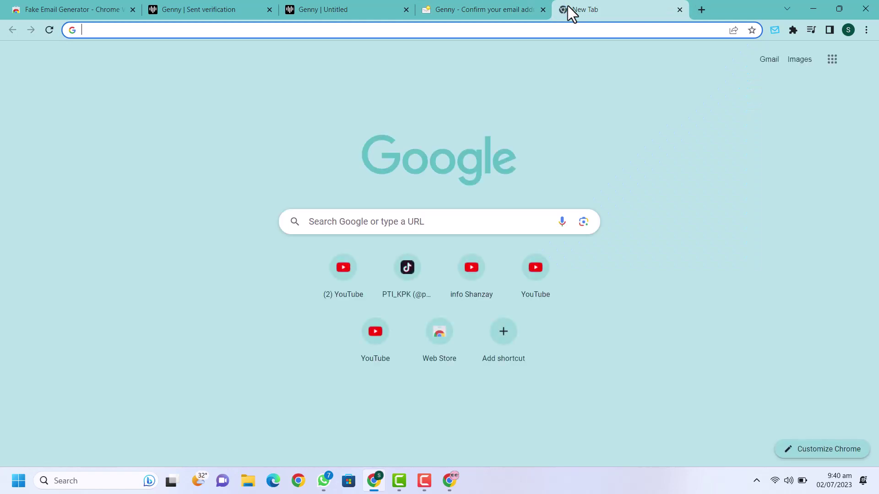
text(iDM)
key(Return)
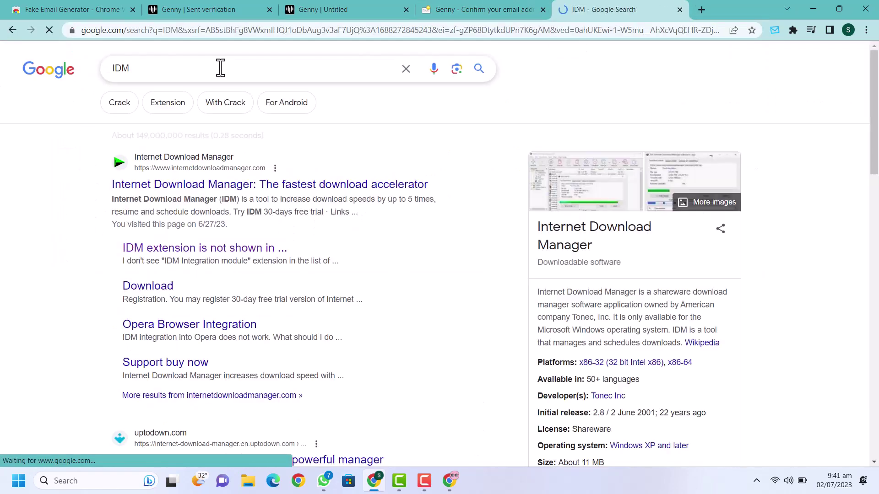
right_click(248, 183)
click(305, 196)
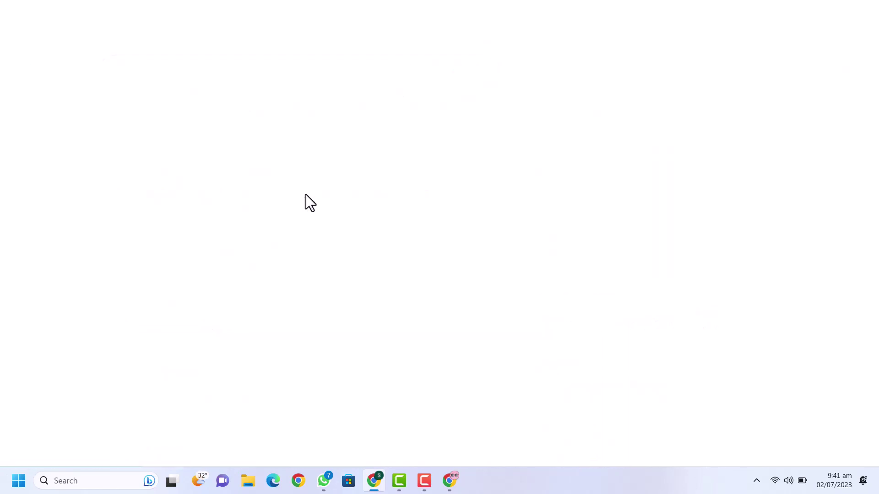
- Move the IDM site into the main browser window and look over its page
drag(23, 8, 527, 9)
scroll(710, 262, down, 5)
scroll(695, 259, up, 4)
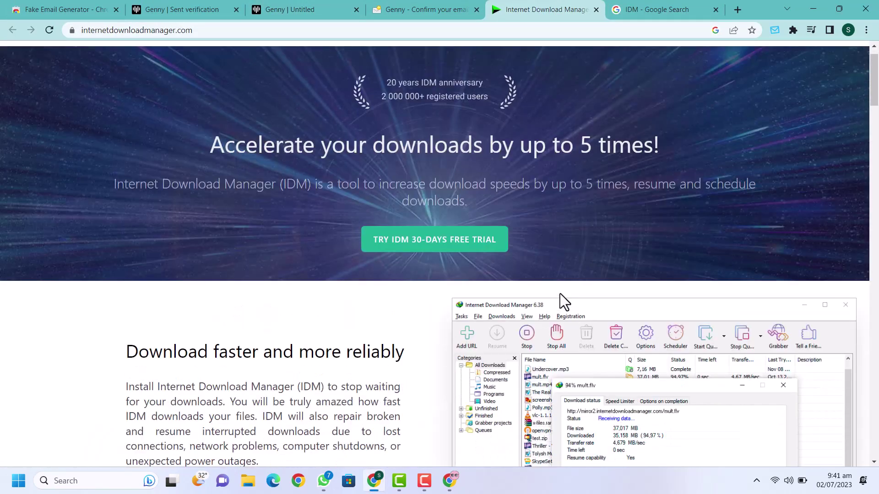
scroll(662, 269, down, 10)
scroll(662, 269, down, 10)
scroll(686, 222, up, 6)
scroll(658, 267, down, 9)
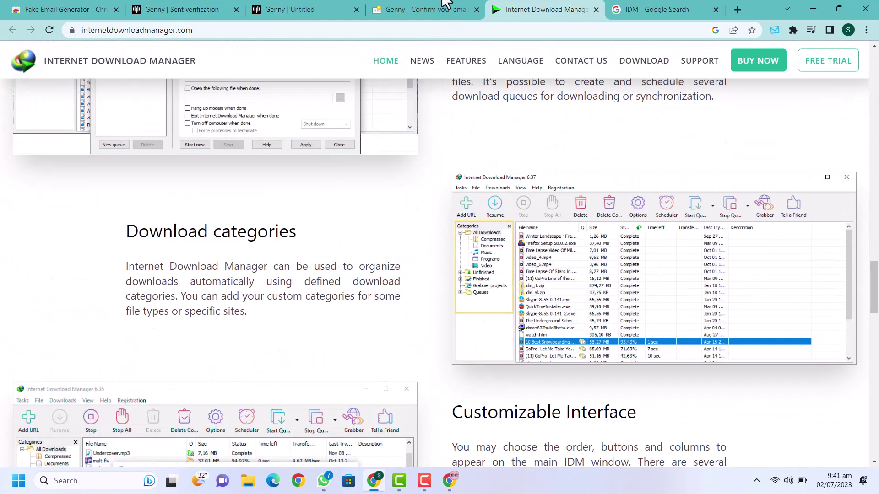
click(450, 8)
click(529, 2)
click(643, 8)
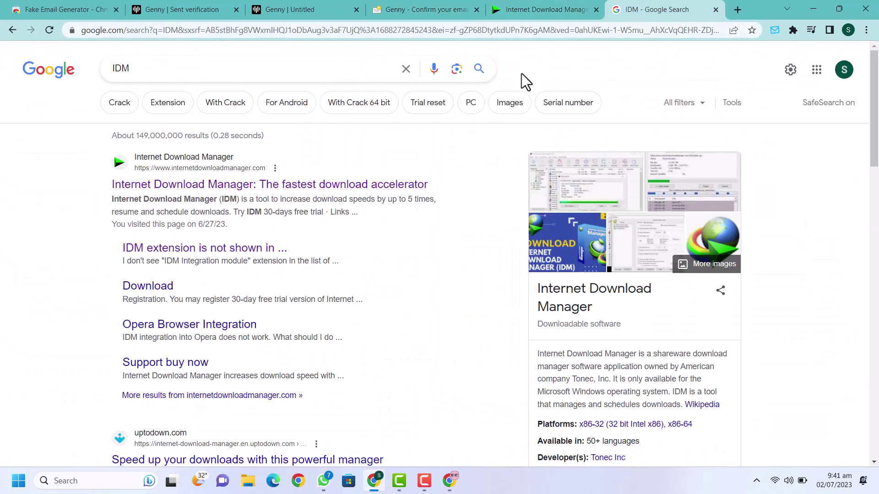
- Enable the IDM Integration Module in Chrome's extension management page
click(794, 30)
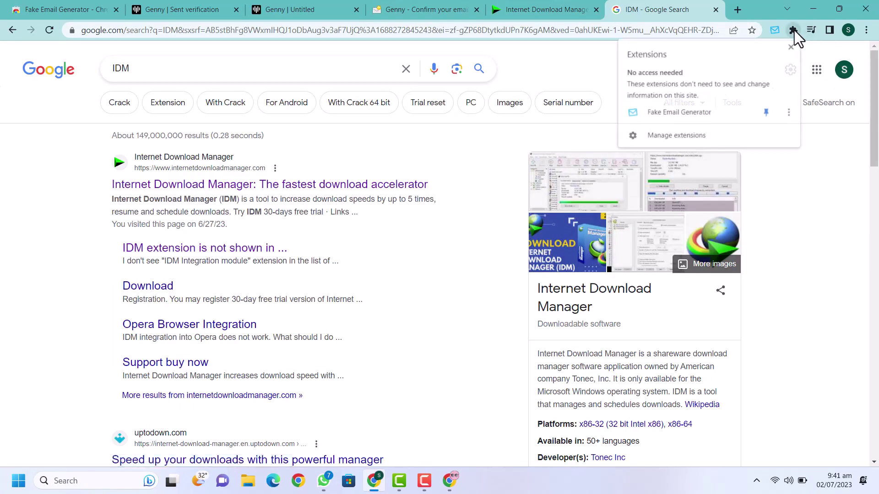
click(701, 136)
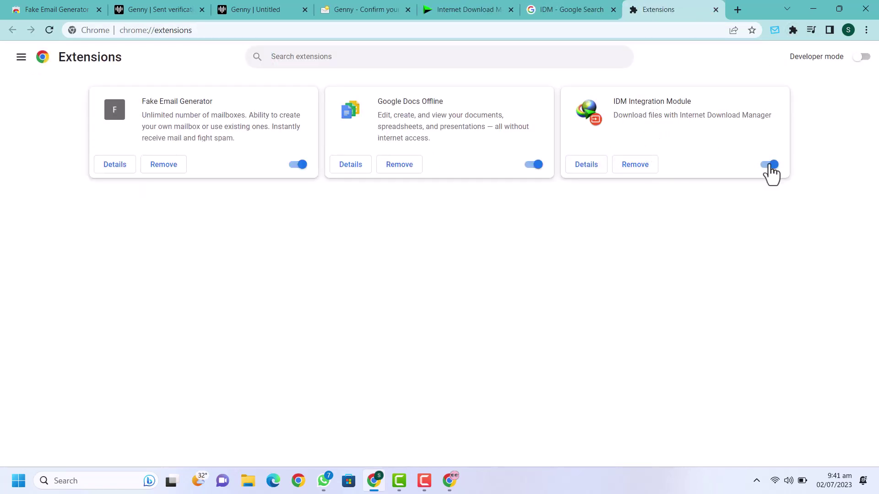
click(516, 9)
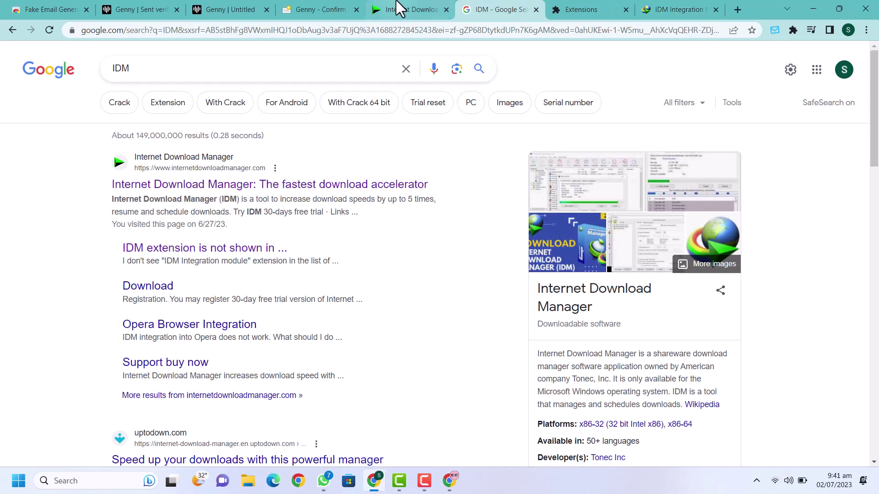
click(434, 9)
- Download the Queen Story audio through IDM as 'Genny - Untitled_8.mp3'
click(248, 4)
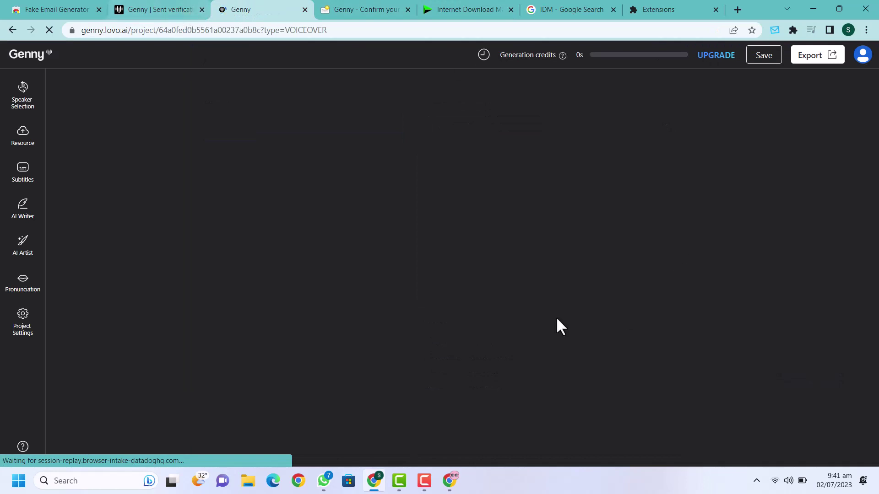
click(815, 87)
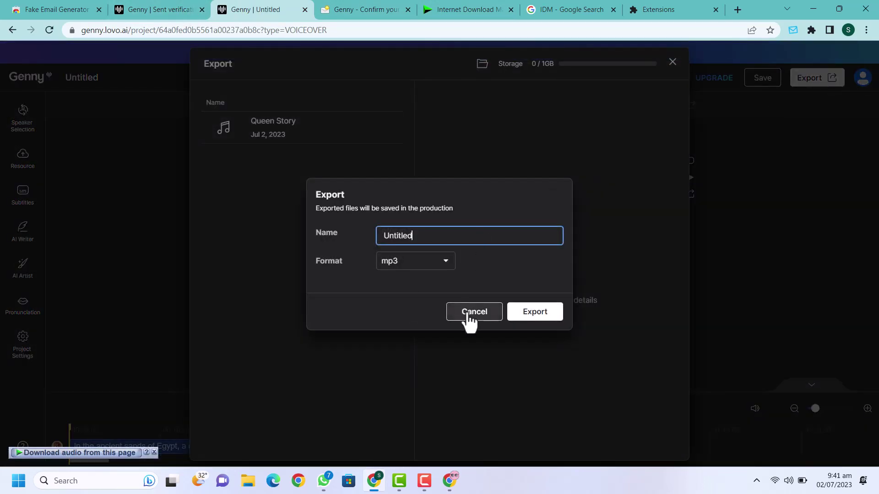
click(467, 319)
click(247, 128)
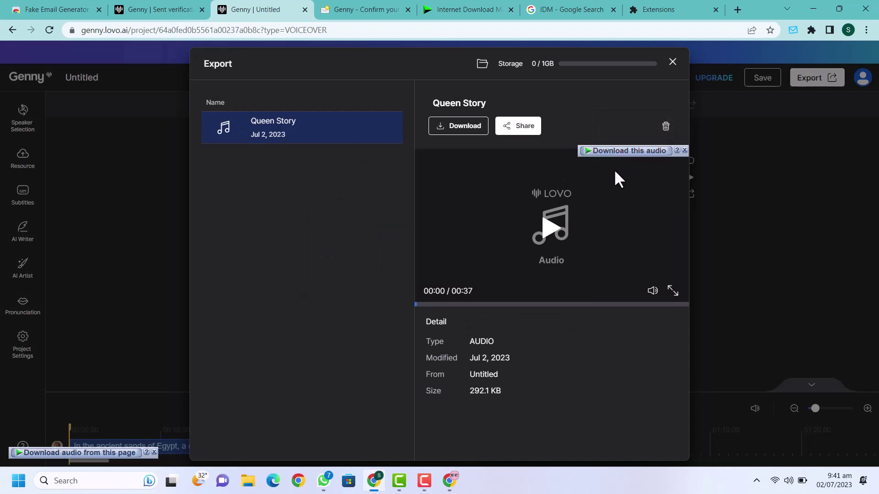
click(640, 151)
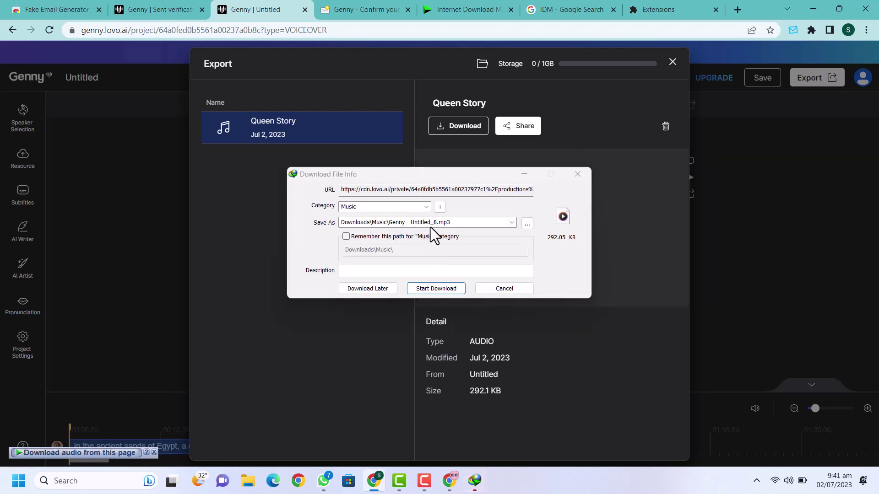
click(446, 290)
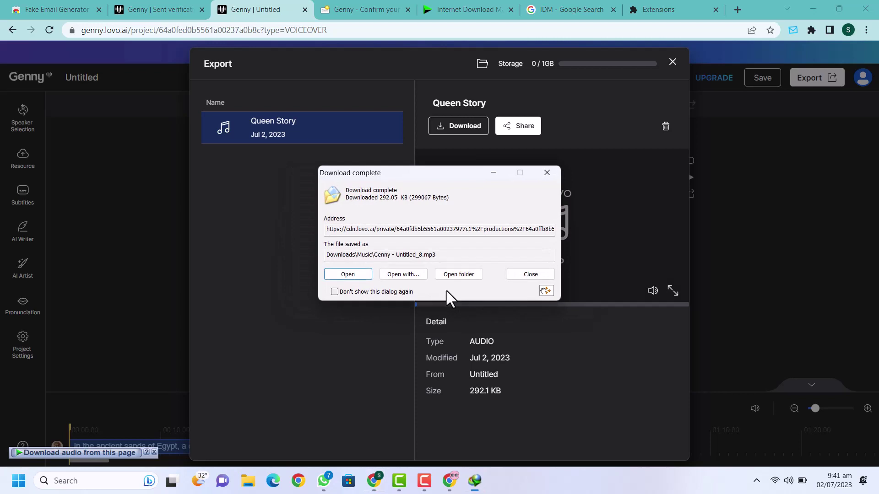
click(493, 173)
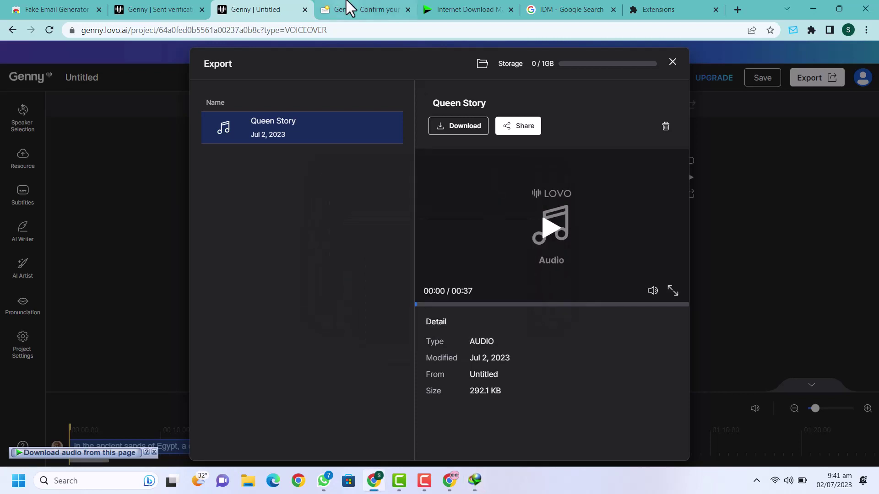
click(349, 9)
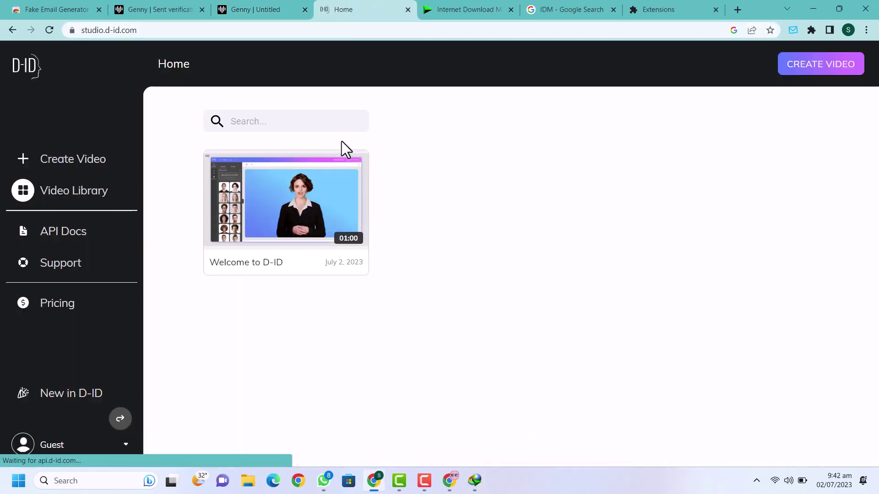
- Open D-ID Studio's sign-up form from the Guest account menu
click(793, 32)
click(793, 32)
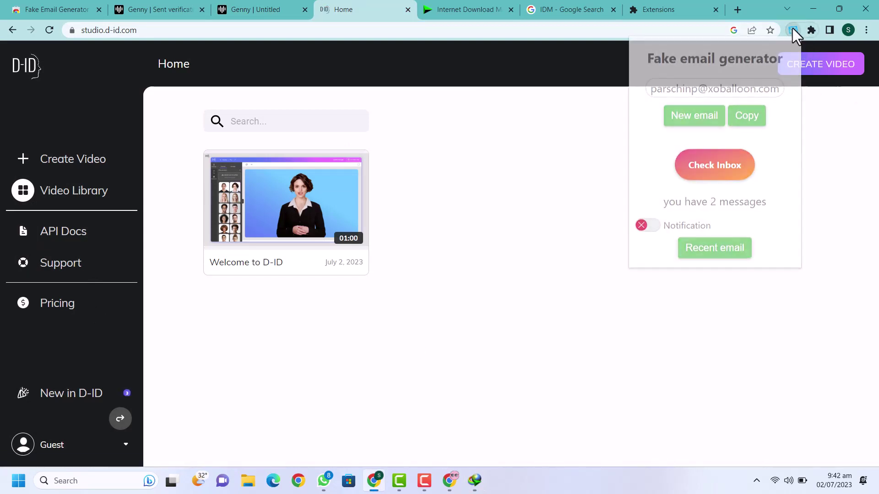
click(64, 447)
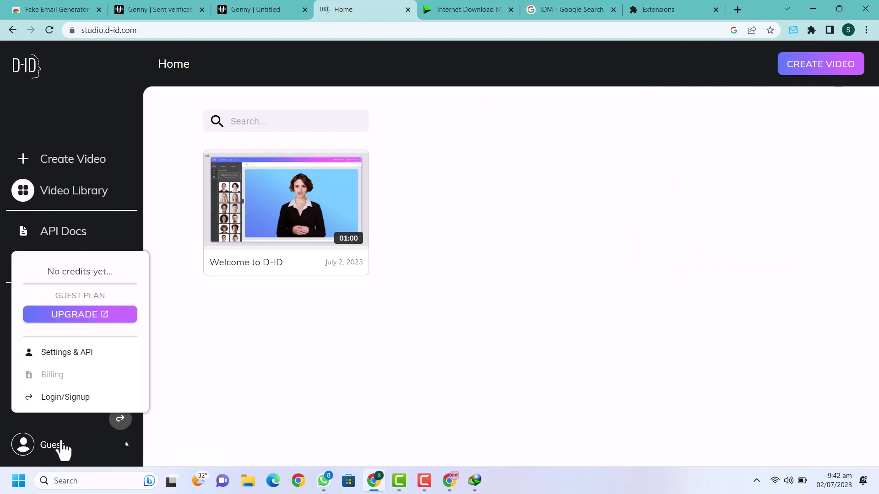
click(59, 400)
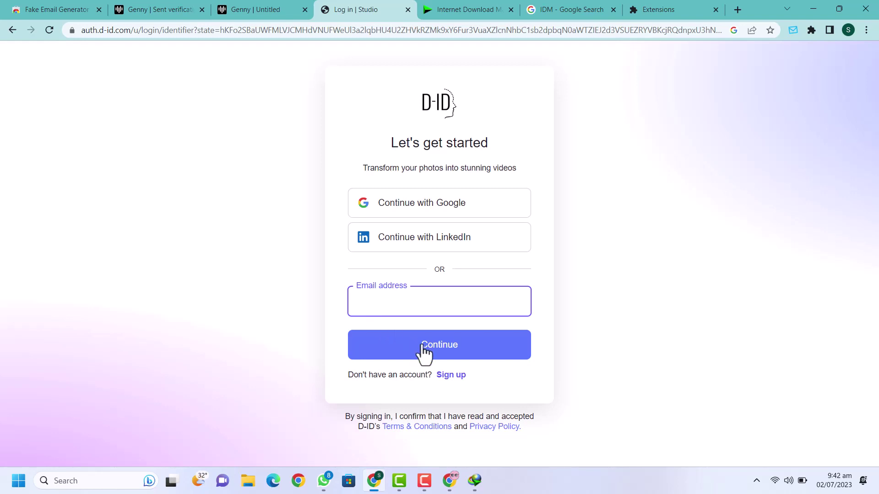
click(452, 378)
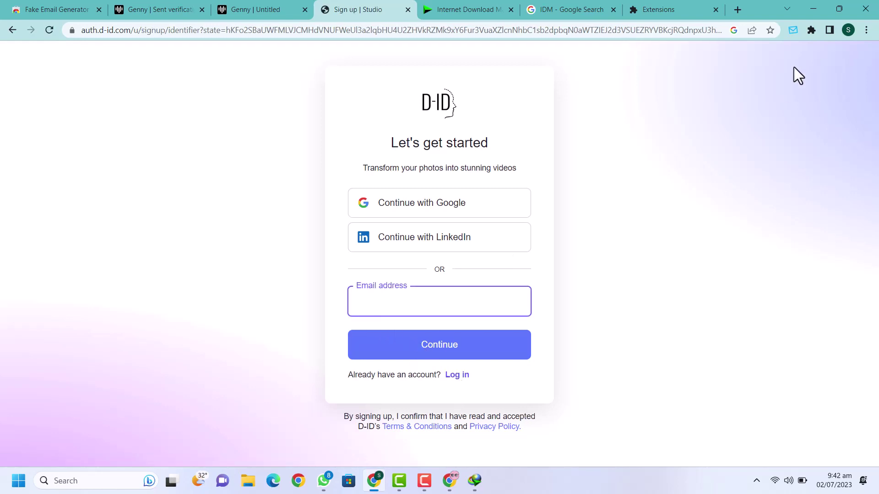
- Enter a generated temporary email address and continue to the password step
click(795, 29)
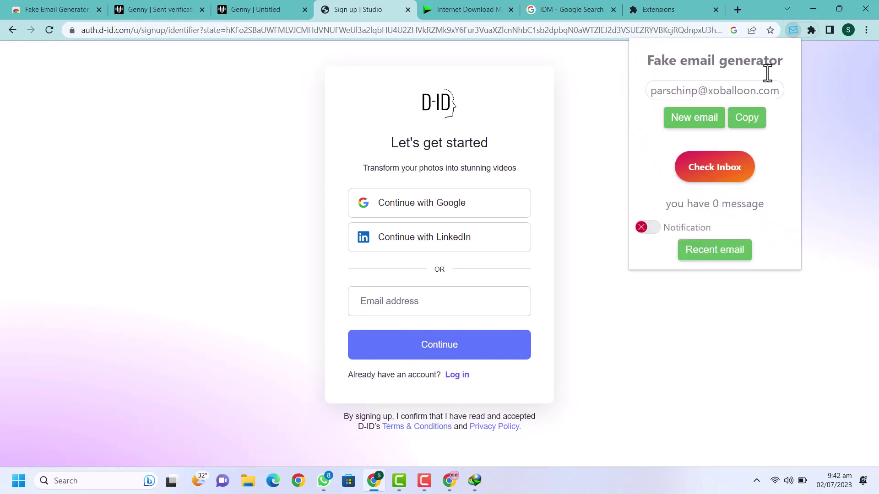
click(747, 118)
click(417, 300)
click(404, 333)
click(404, 334)
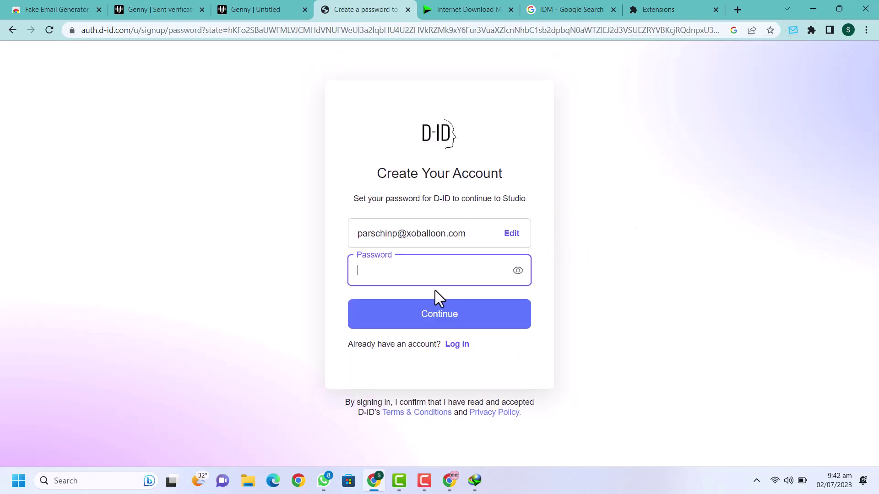
- Paste a suggested password, submit the sign-up, and save the password in the browser
click(428, 273)
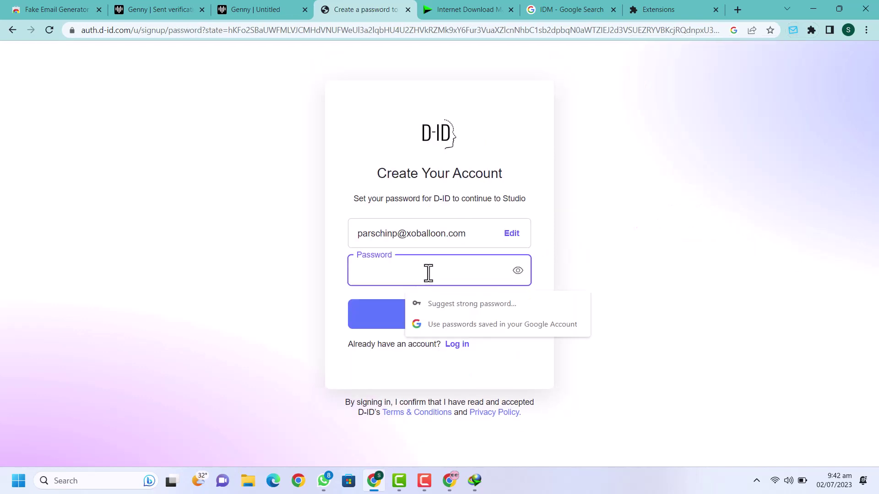
key(ctrl+v)
click(460, 382)
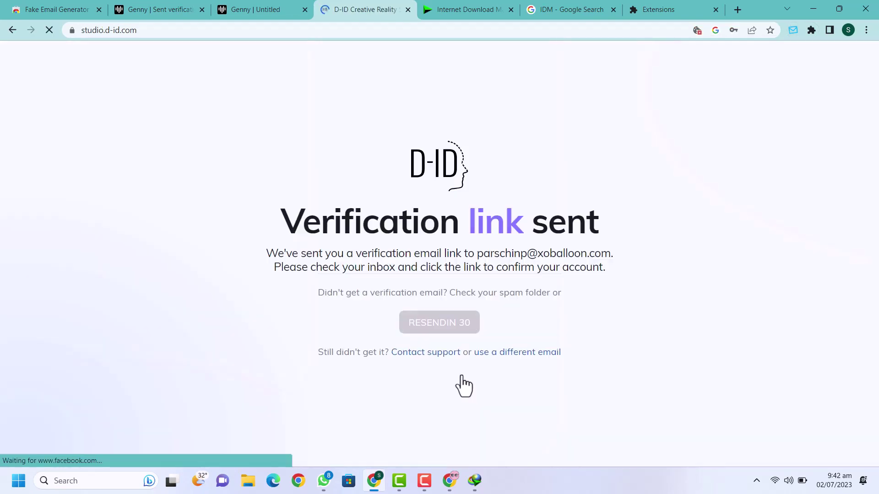
click(711, 216)
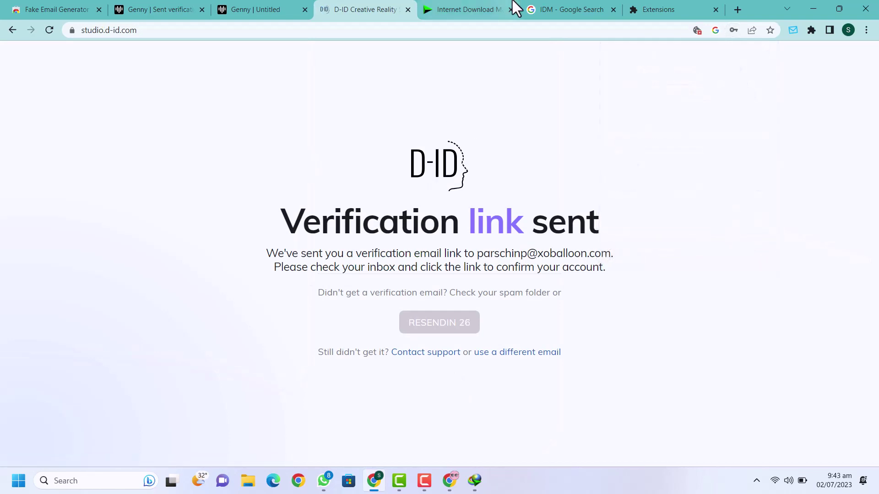
click(792, 30)
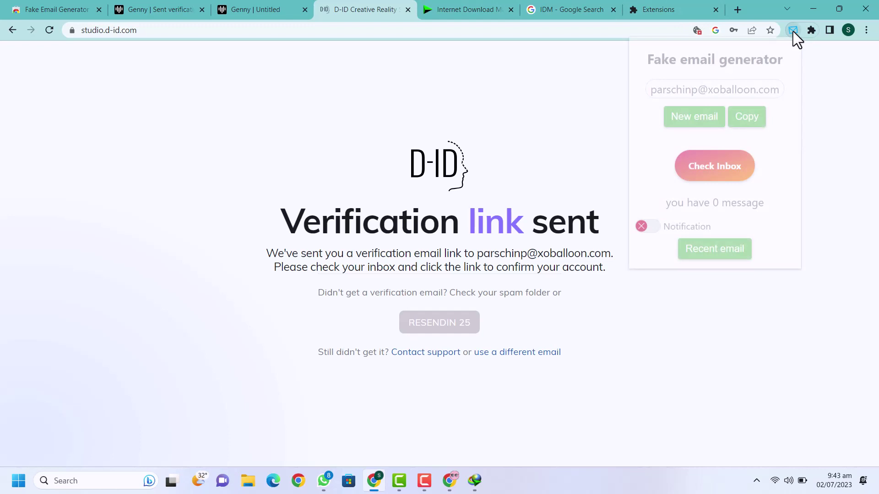
- Open D-ID's 'Verify your email' message in the temporary inbox and confirm the account
click(723, 169)
scroll(698, 194, down, 3)
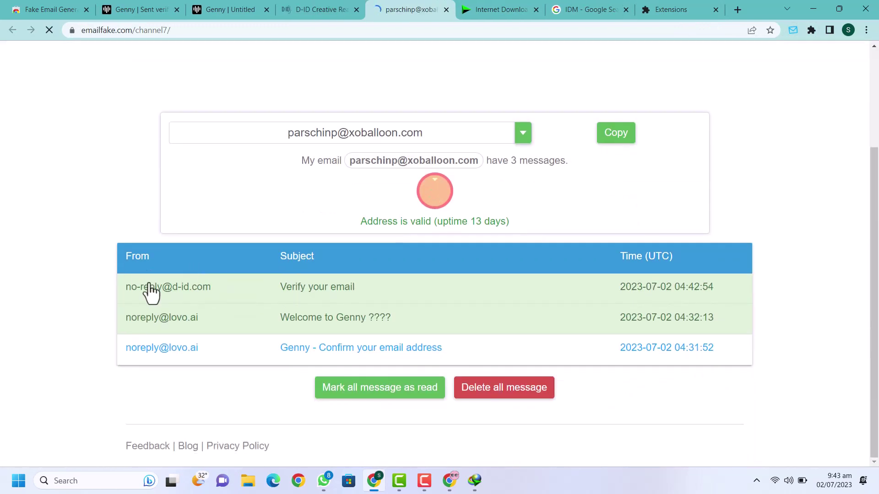
click(333, 297)
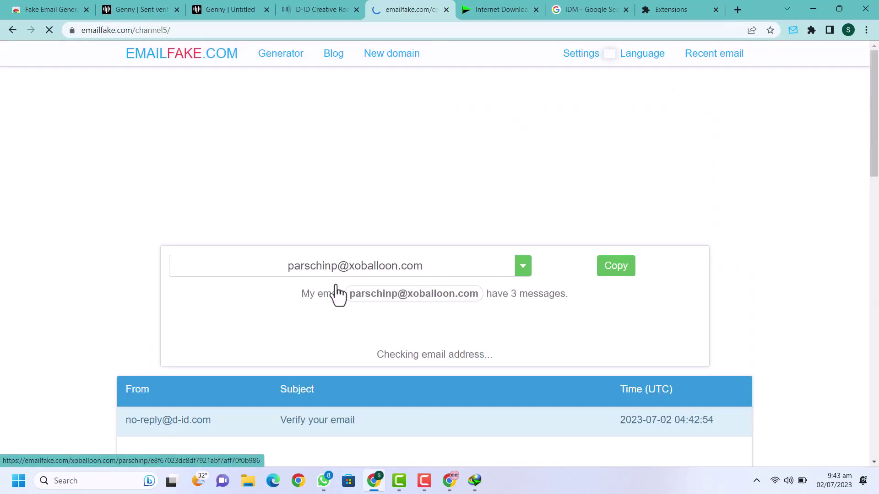
scroll(620, 316, down, 1)
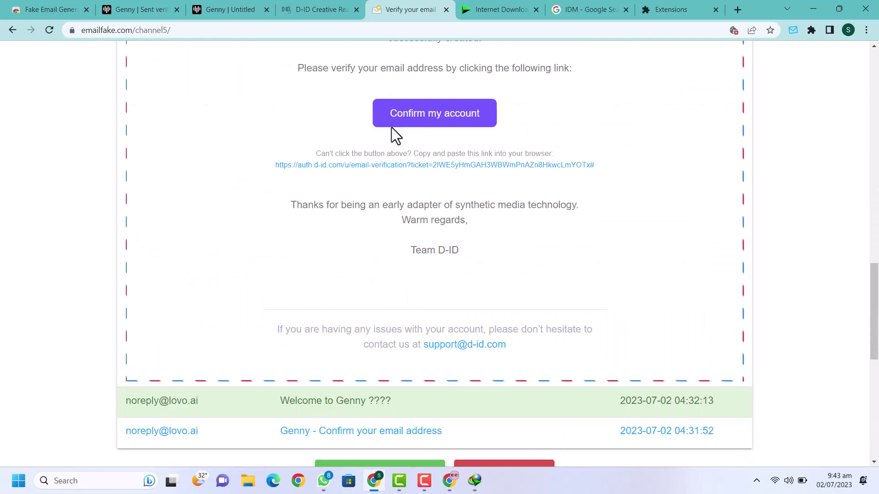
click(390, 120)
click(397, 10)
drag(349, 6, 280, 1)
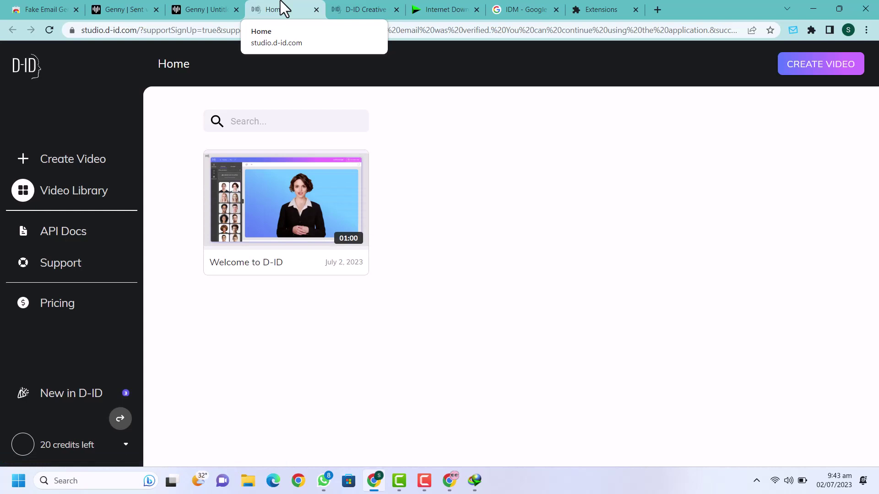
- Start a new D-ID video and upload the 00:38 'Genny - Untitled_8' voiceover as its audio
click(793, 31)
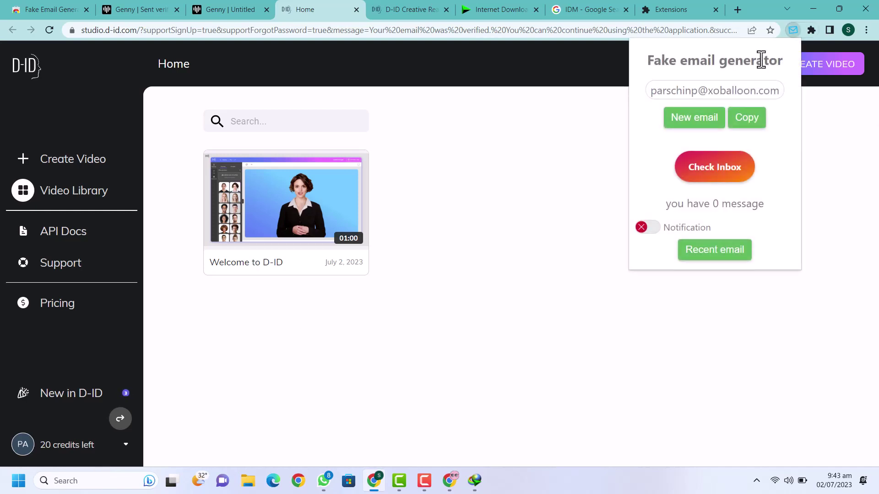
click(175, 319)
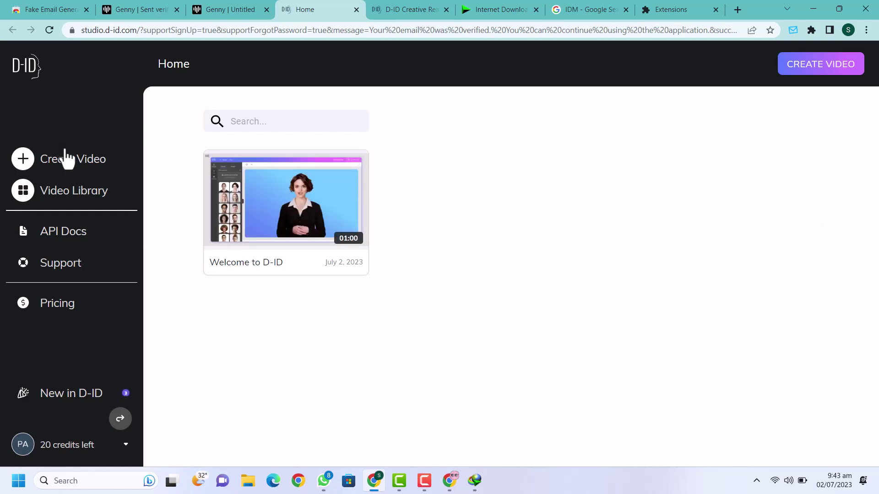
click(72, 164)
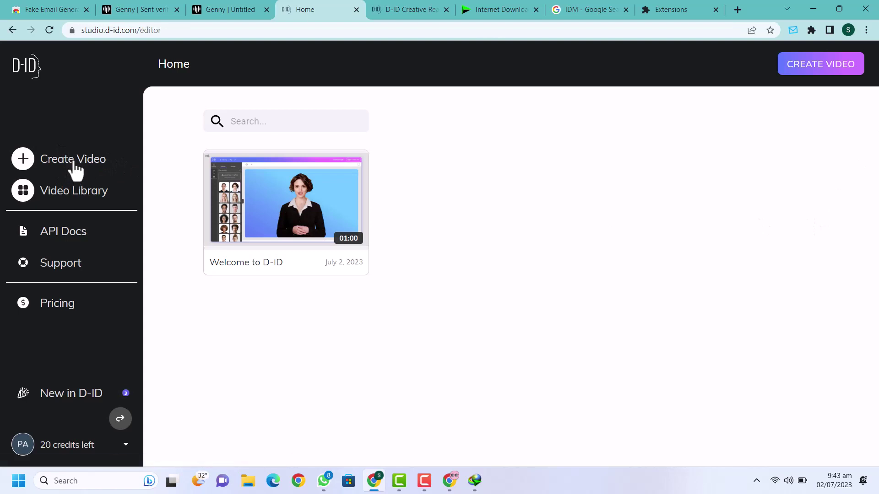
click(827, 140)
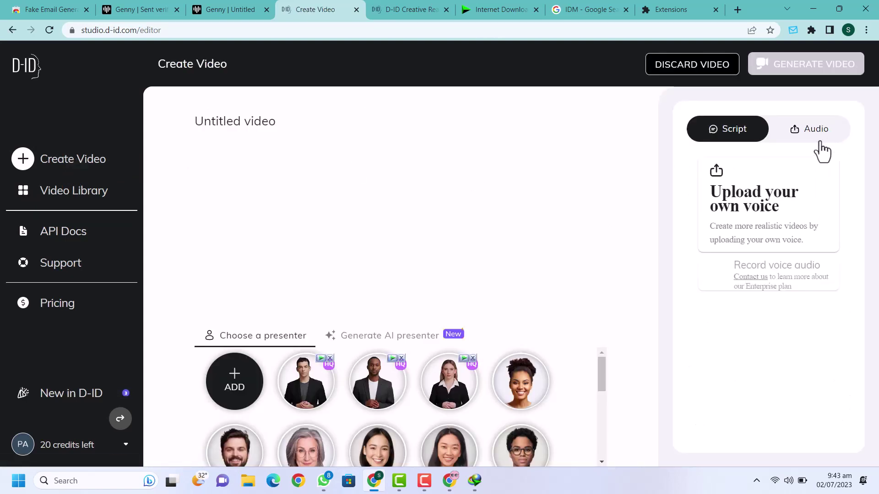
click(770, 223)
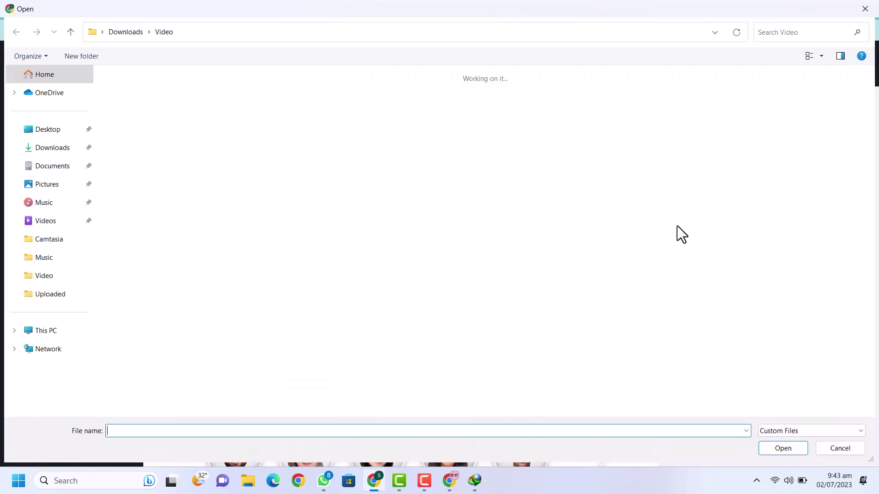
click(206, 106)
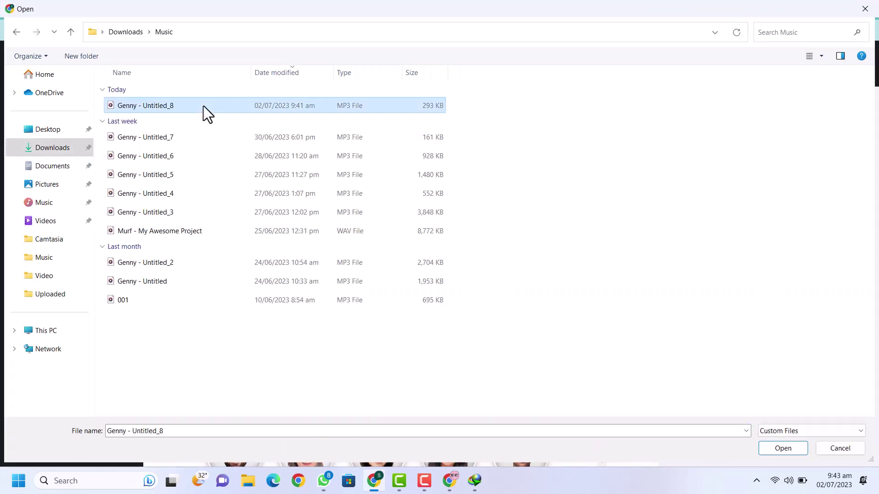
click(796, 448)
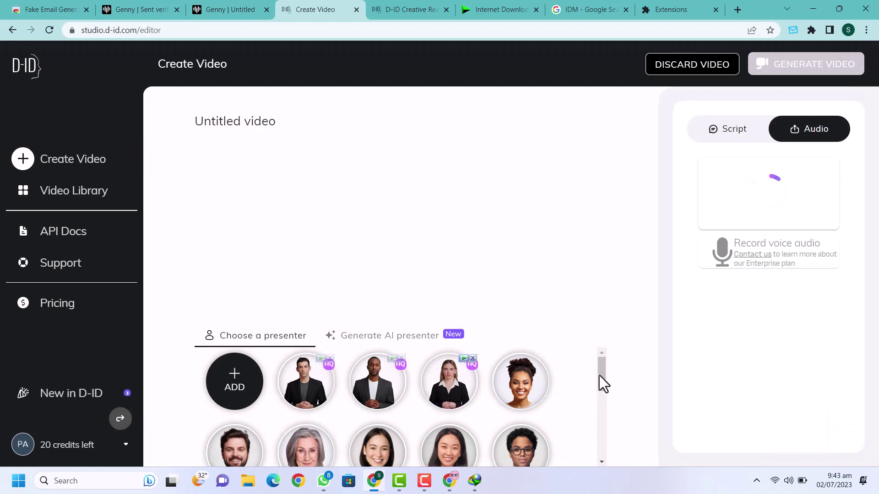
drag(599, 376, 588, 462)
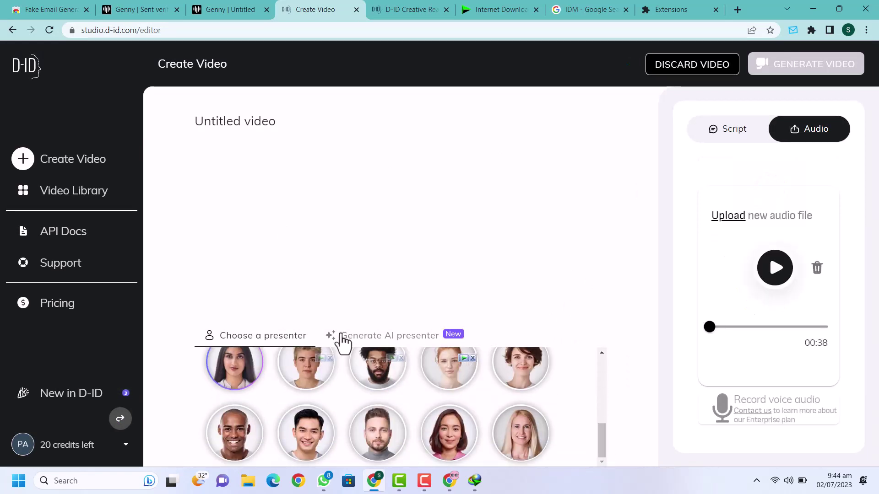
scroll(455, 402, up, 10)
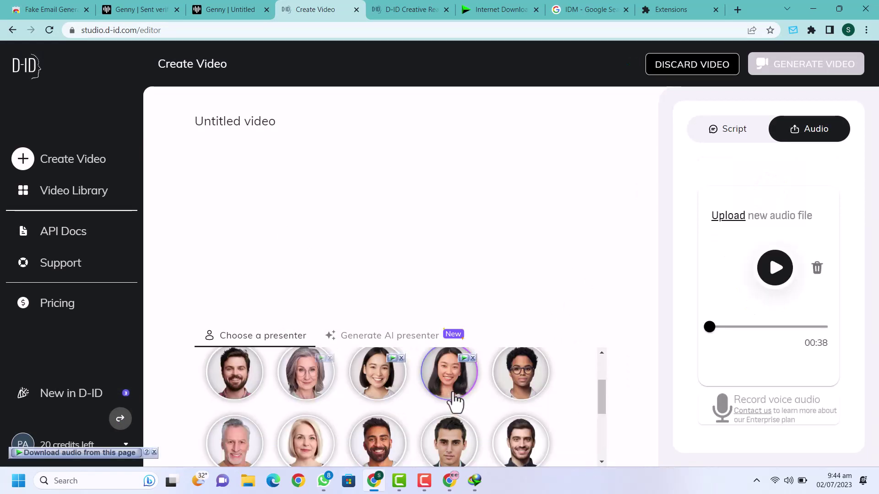
click(438, 9)
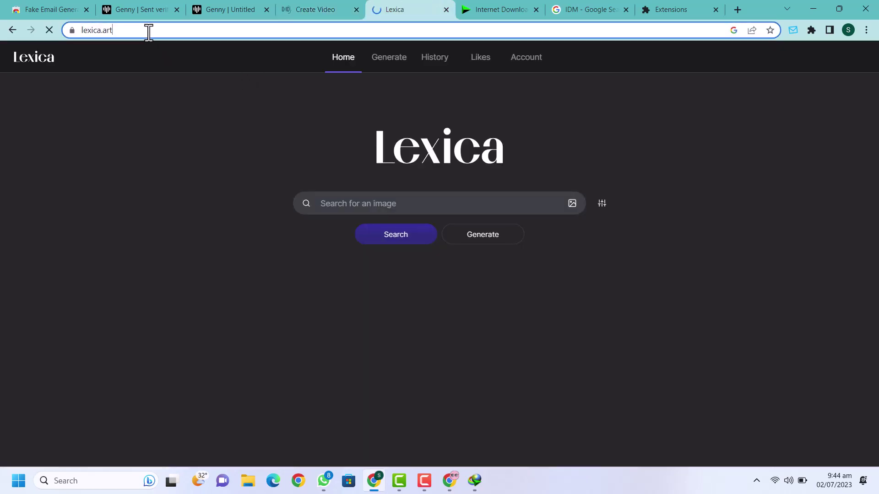
- Go to lexica.art and search for 'egypt queen'
click(75, 30)
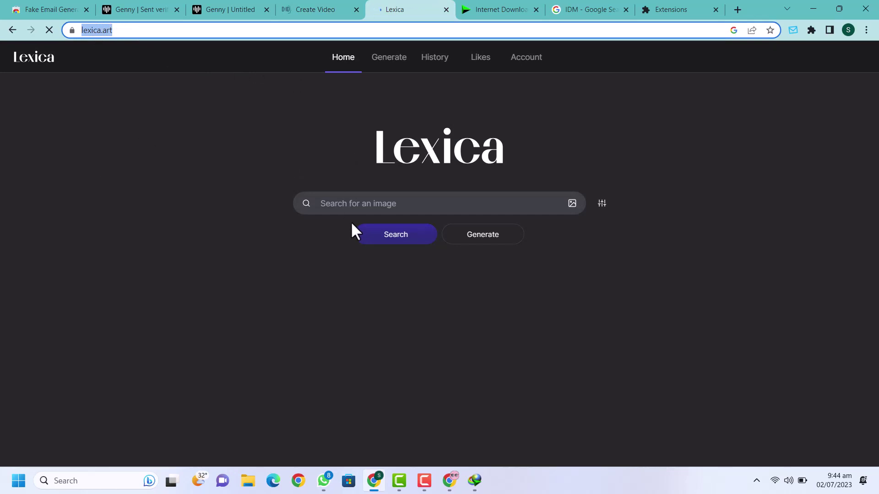
click(361, 203)
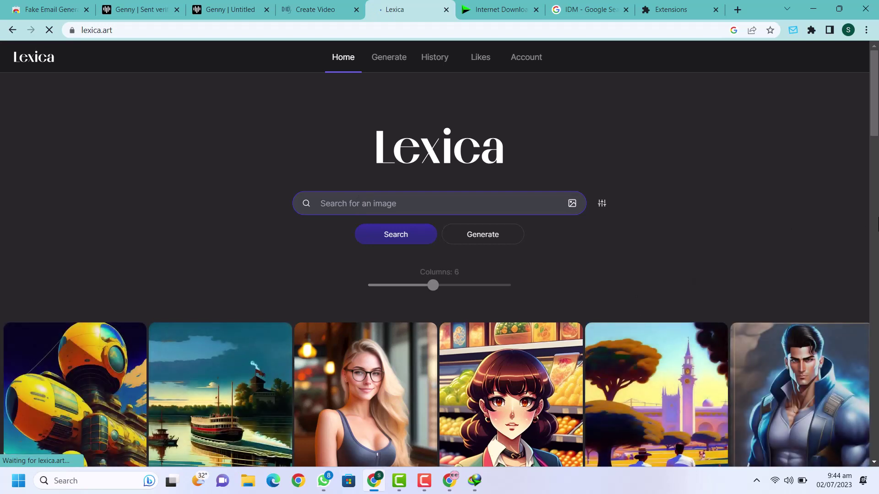
drag(875, 109, 876, 146)
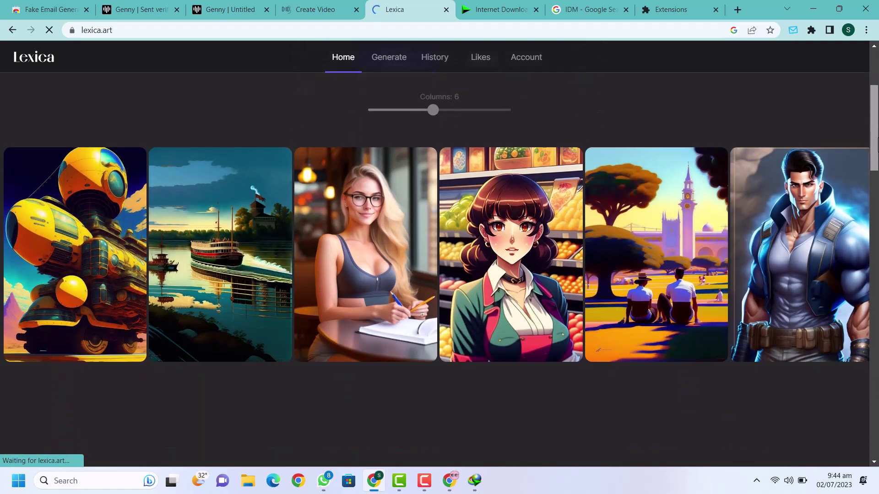
scroll(876, 145, up, 2)
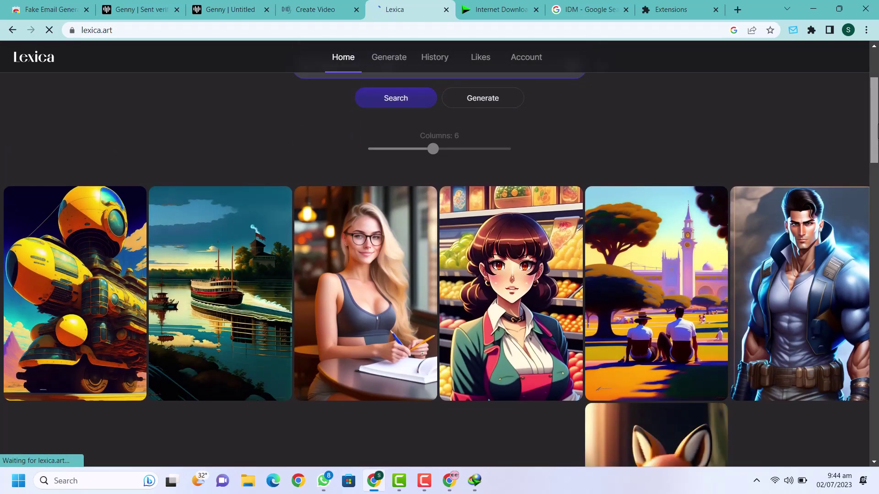
scroll(877, 149, down, 5)
scroll(877, 148, up, 4)
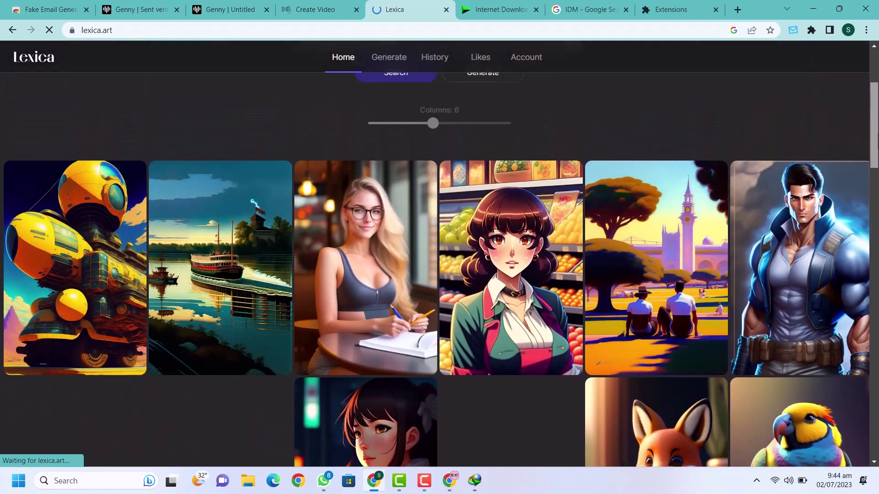
scroll(877, 149, up, 1)
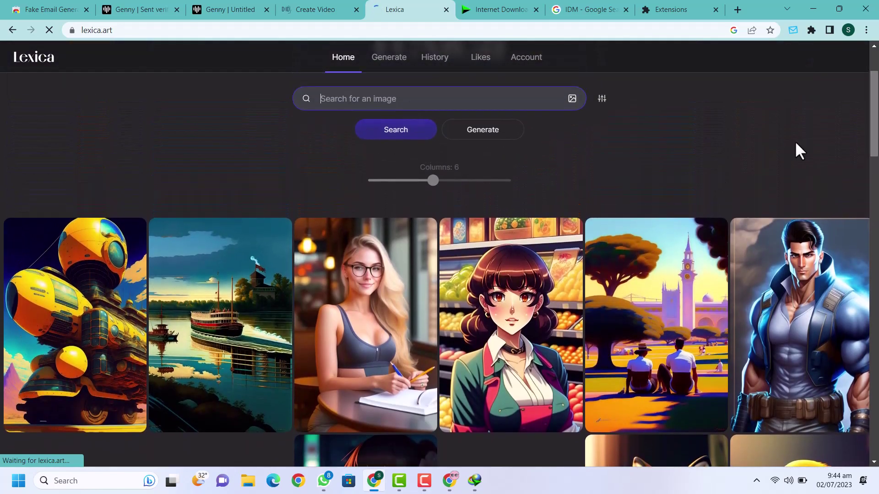
scroll(290, 302, up, 2)
scroll(290, 302, down, 5)
scroll(402, 212, up, 5)
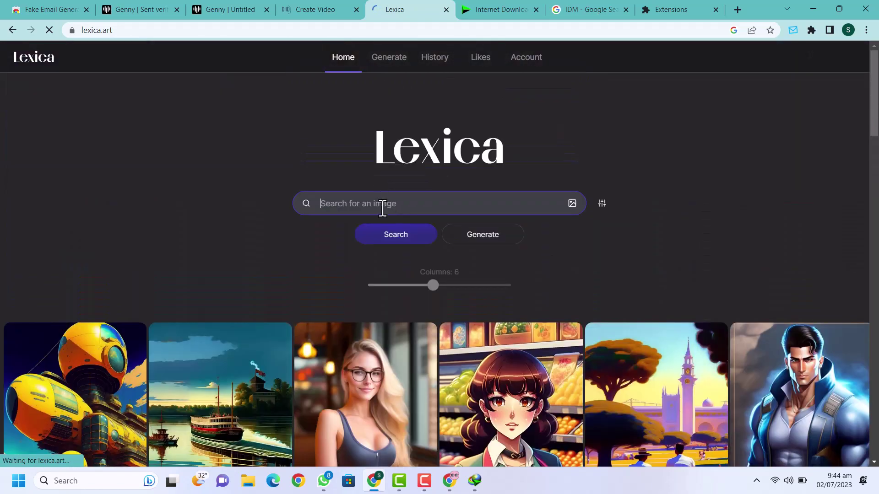
text(e)
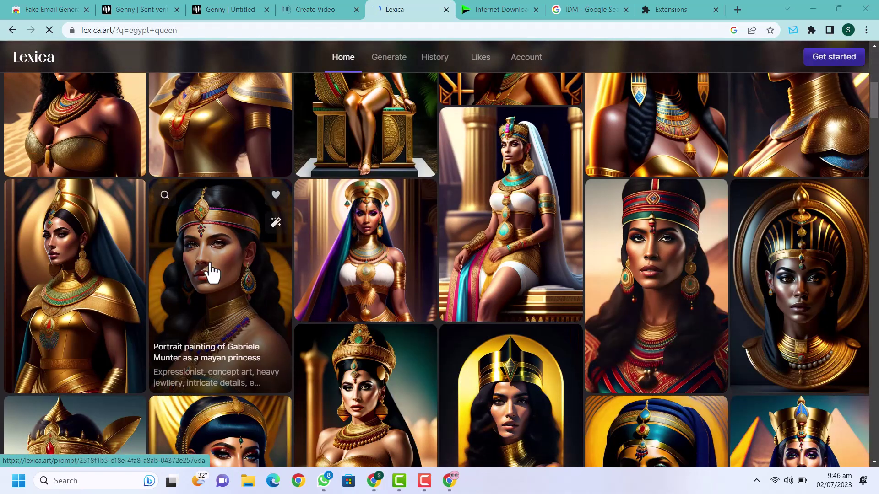
- Browse the results and download the gold-headband queen portrait as a JPG
scroll(211, 273, up, 10)
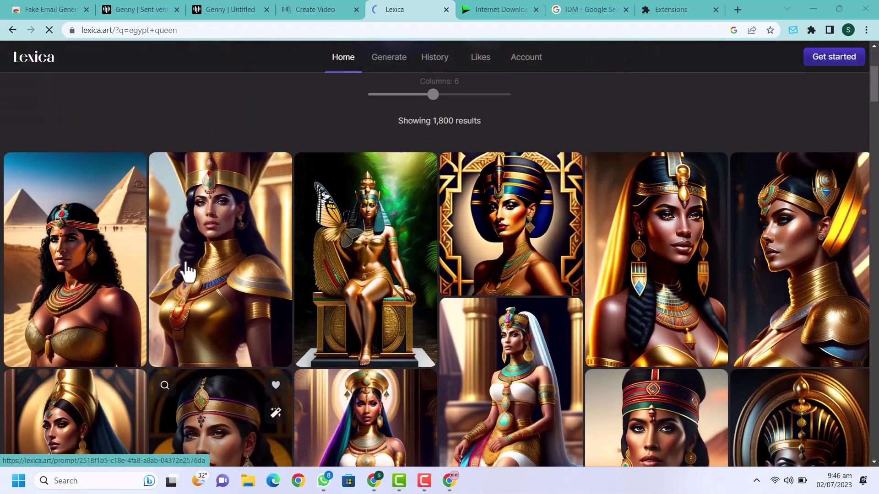
scroll(781, 257, down, 10)
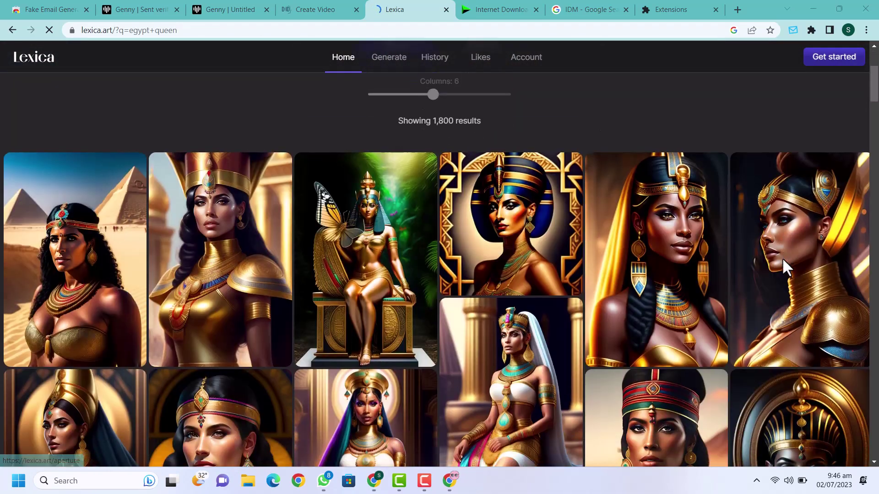
scroll(781, 257, up, 4)
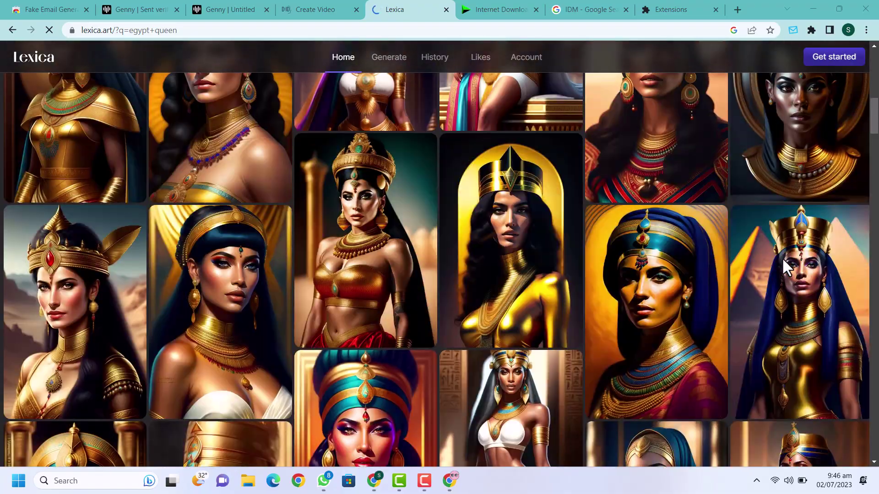
scroll(782, 257, down, 4)
scroll(781, 257, up, 9)
scroll(782, 258, down, 4)
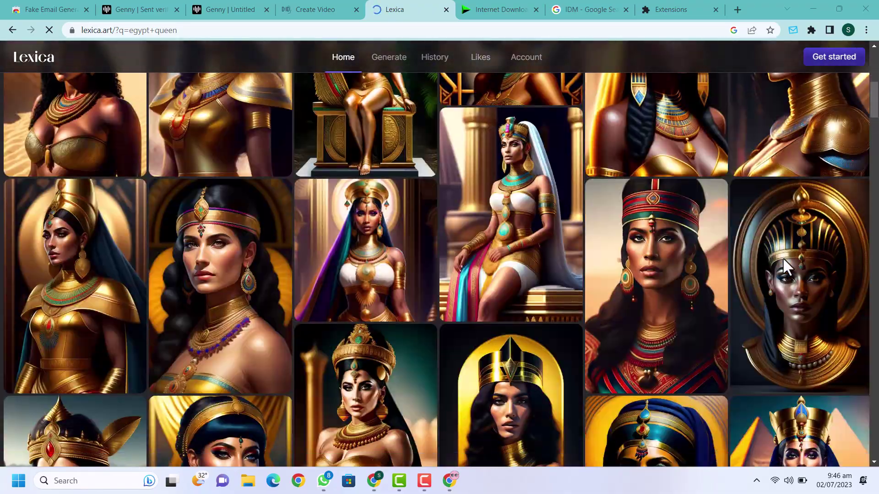
click(204, 287)
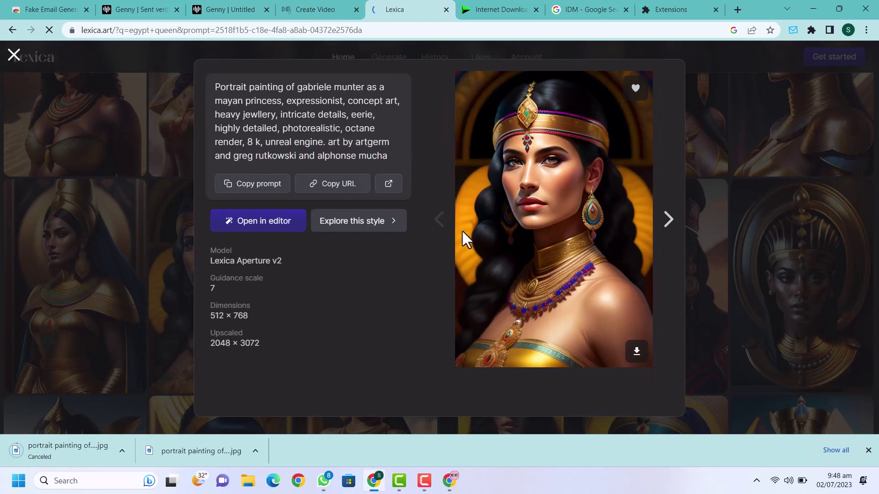
click(300, 8)
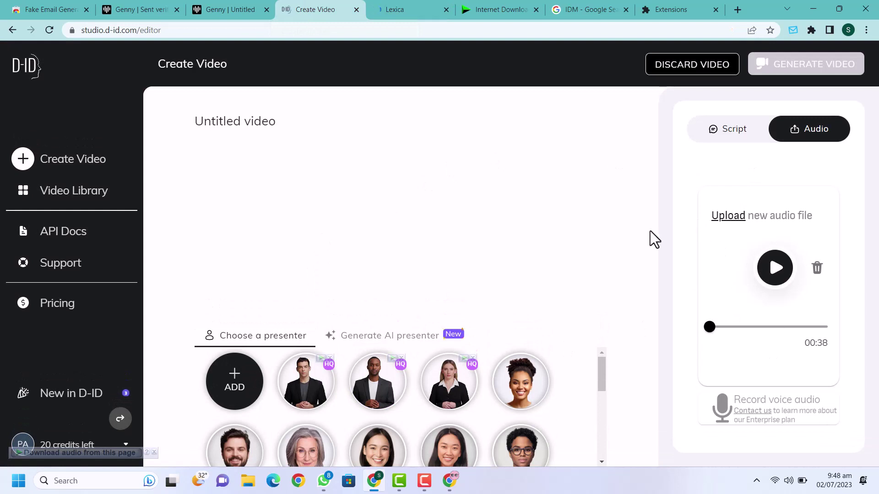
- Set the downloaded queen portrait as presenter and generate the 00:37 talking video for 3 credits
mouse_move(234, 387)
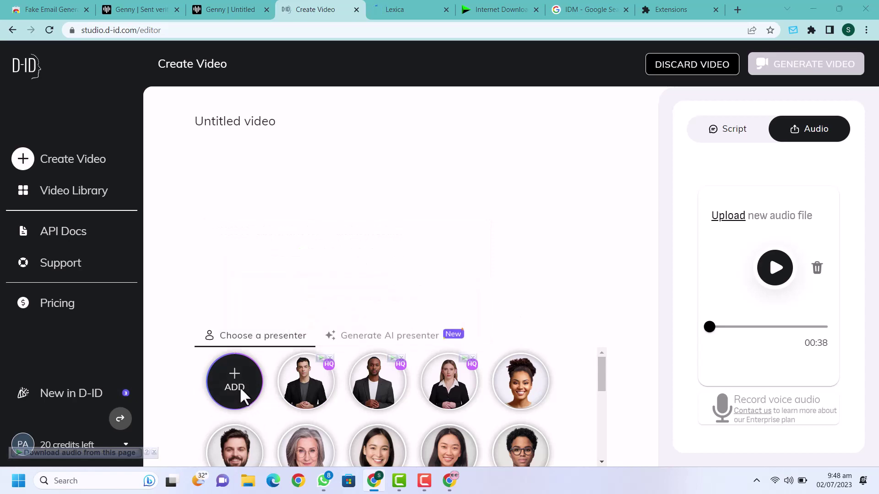
click(239, 388)
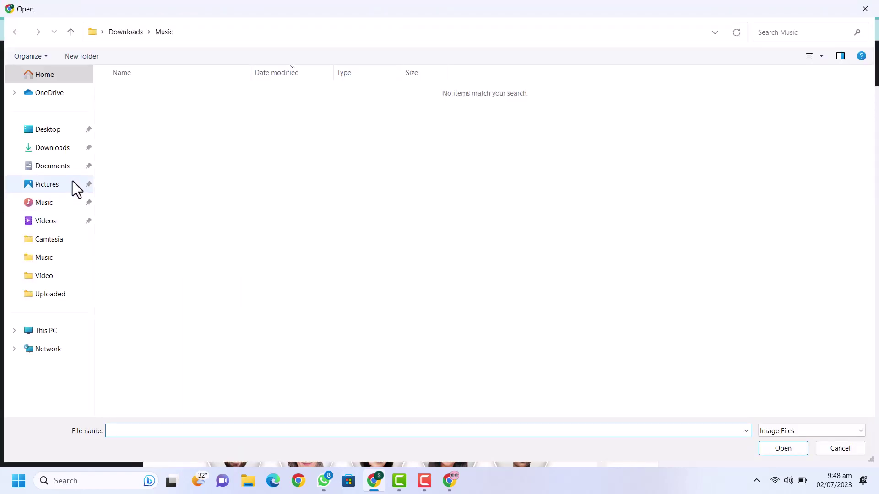
click(52, 147)
click(122, 107)
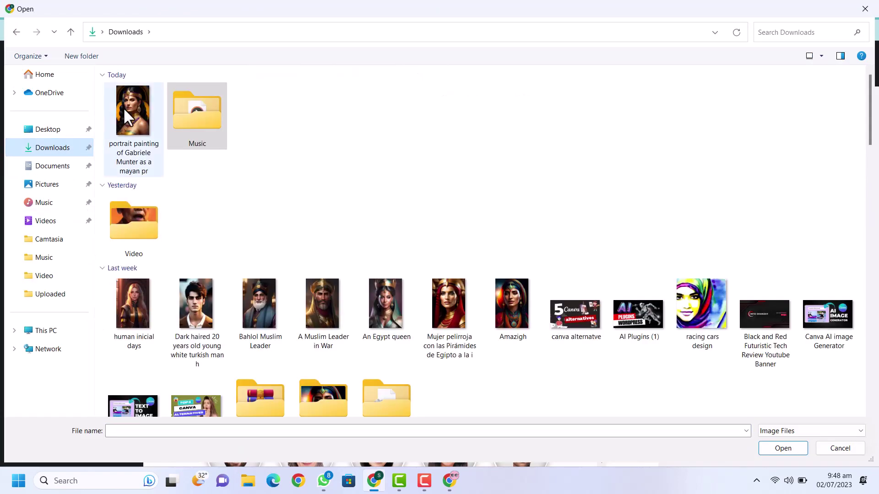
click(782, 452)
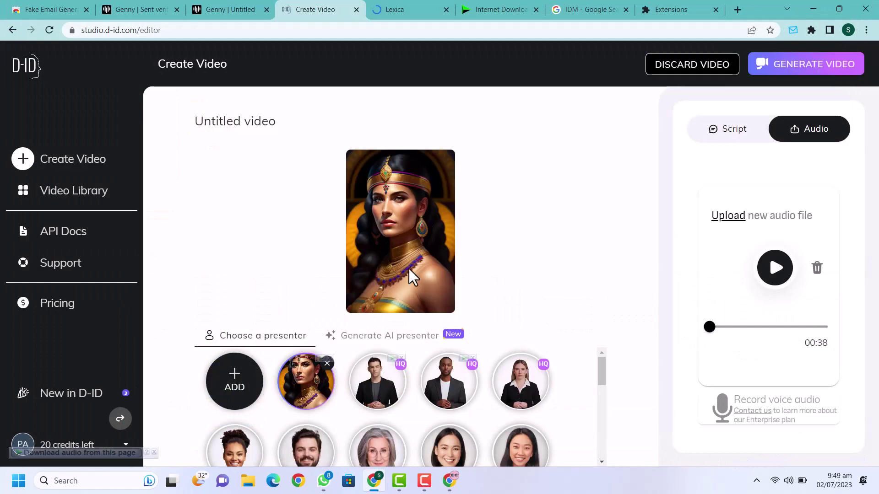
click(816, 71)
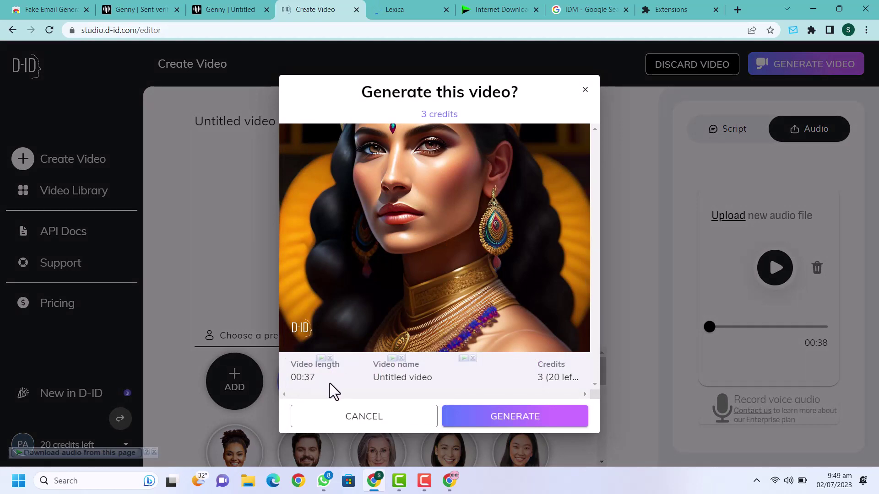
click(525, 418)
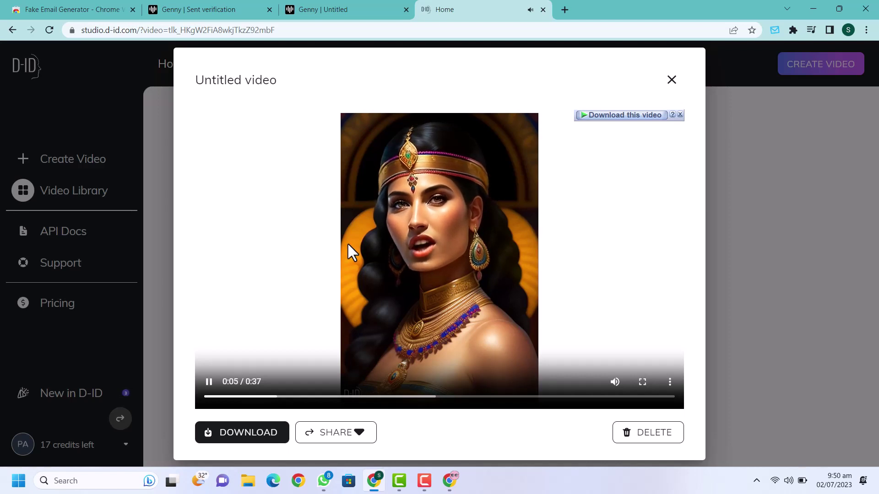
- Pause the talking queen preview and download it as 'Untitled video (10).mp4'
click(210, 383)
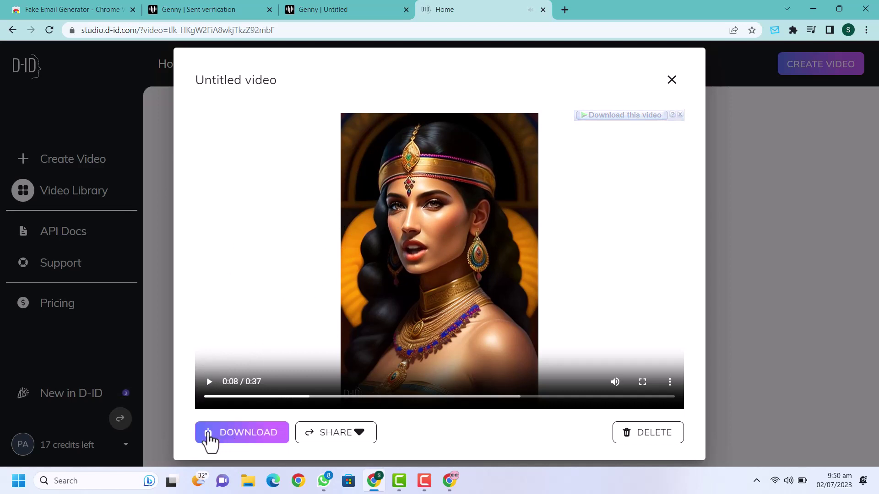
click(245, 441)
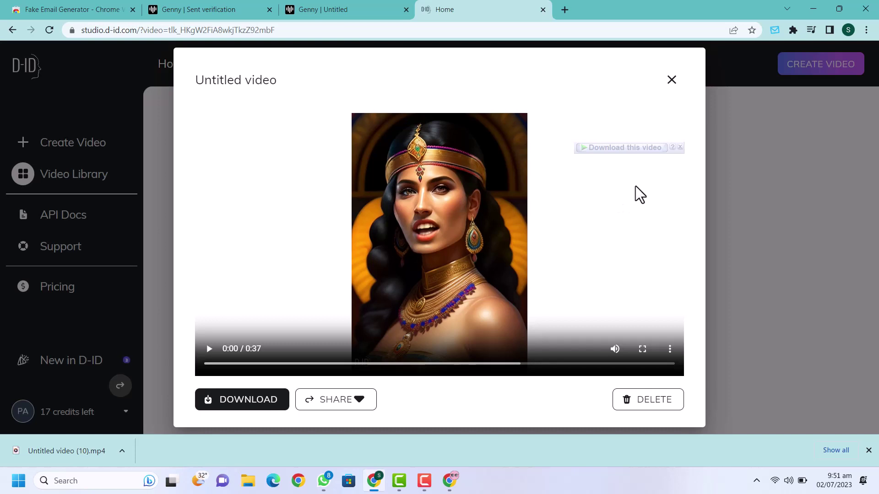